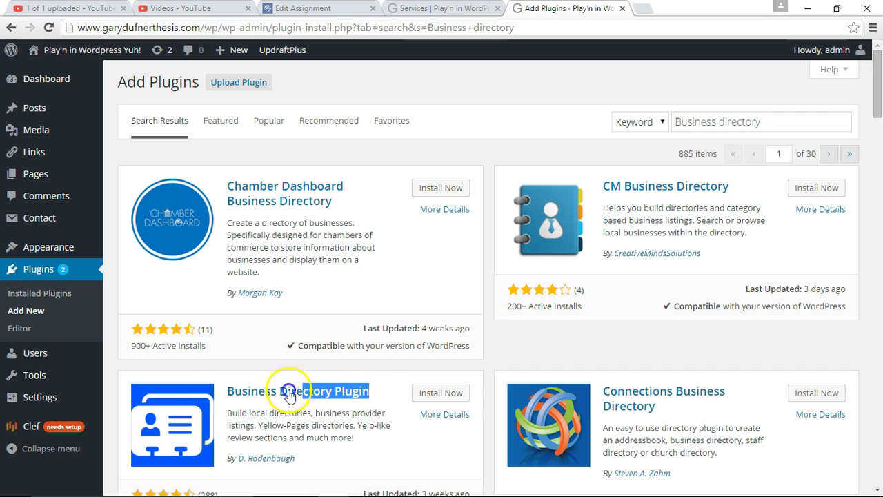
Install and activate the Business Directory Plugin, declining its free email course
left_click(440, 392)
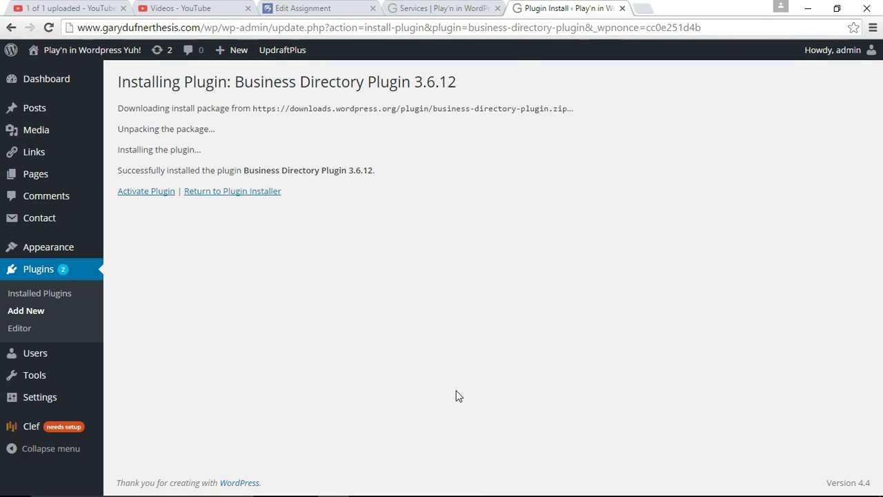
left_click(158, 191)
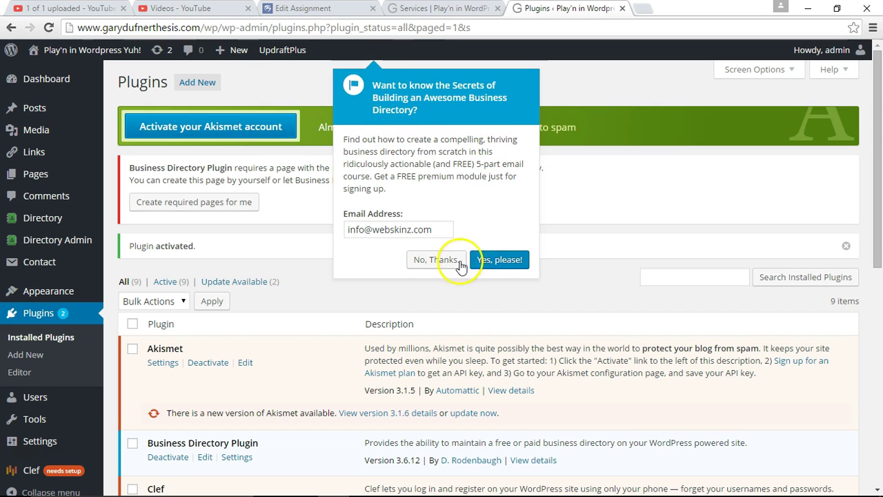
left_click(434, 261)
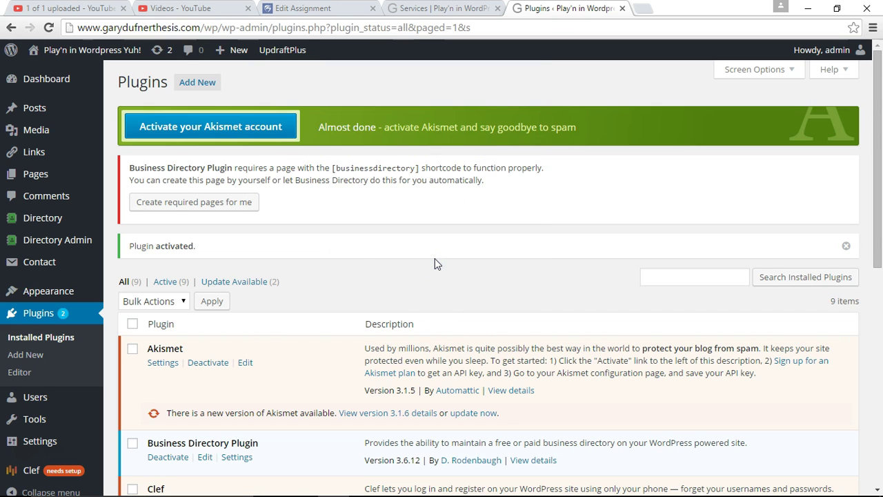
In the Business Directory settings, decline usage tracking and have the plugin create its required pages automatically
scroll(332, 248, "down", 6)
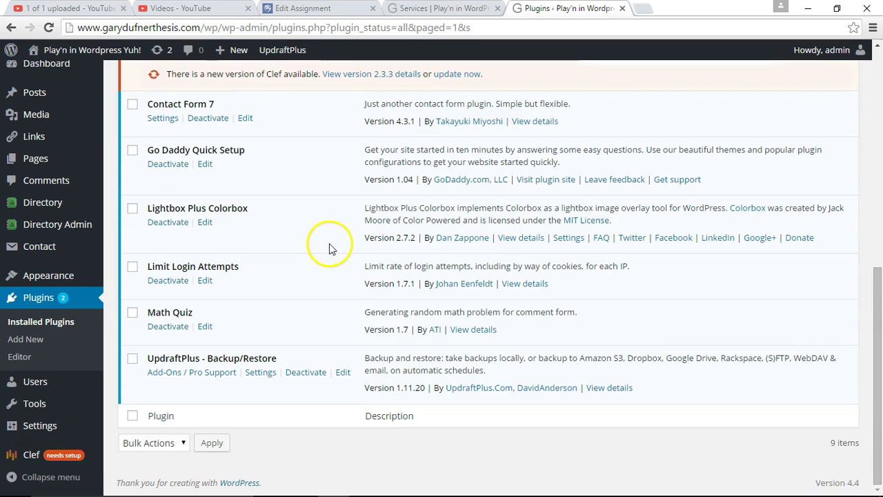
scroll(290, 260, "up", 4)
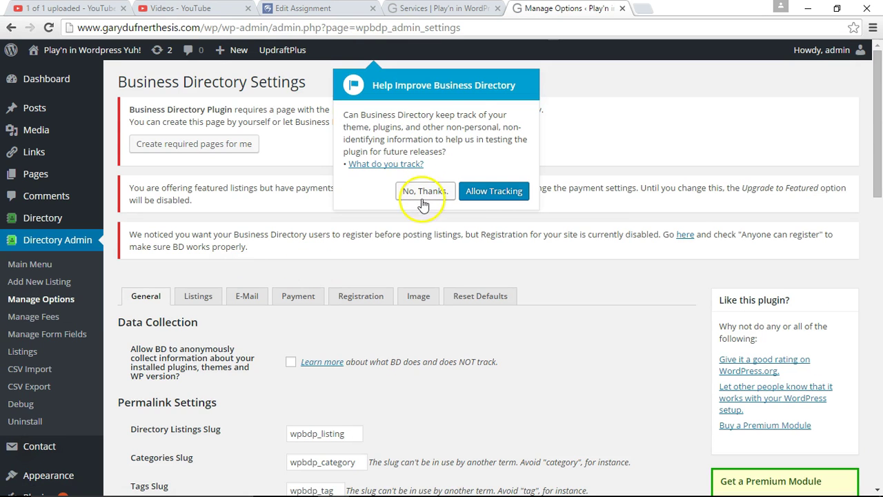
left_click(422, 193)
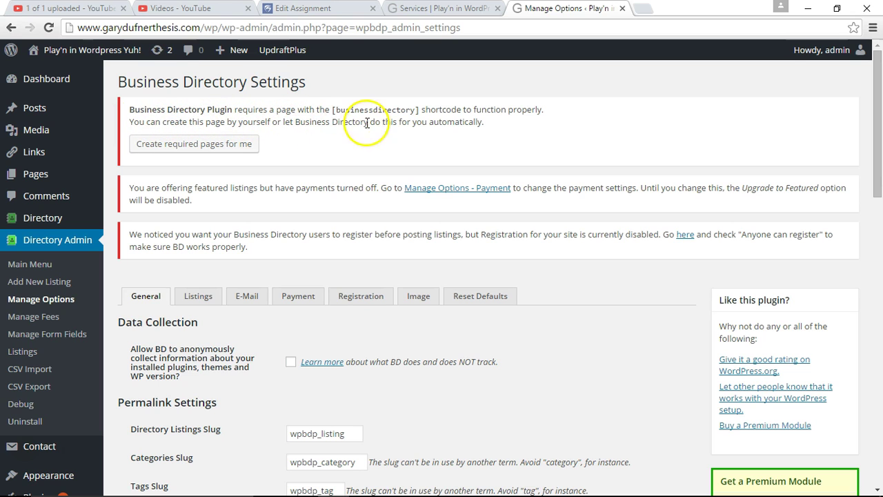
left_click(214, 145)
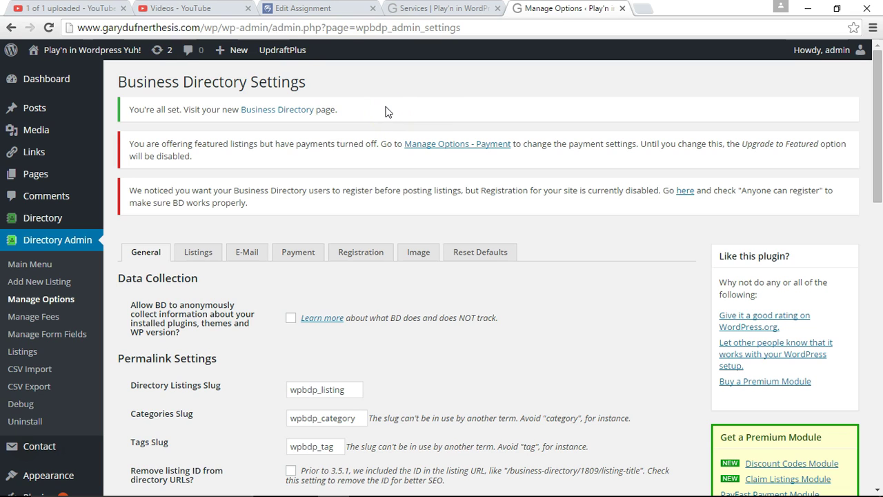
Add the Business Directory page to the site's navigation menu named "our first menu"
left_click(438, 10)
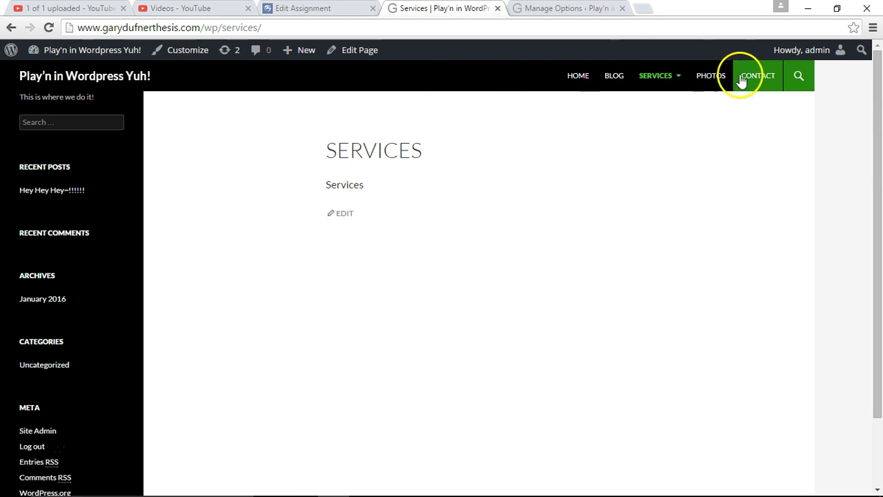
left_click(563, 9)
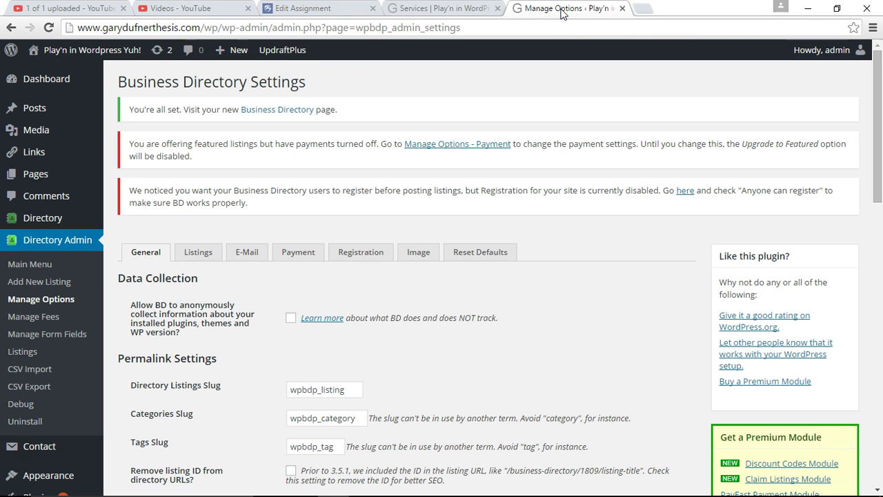
mouse_move(54, 173)
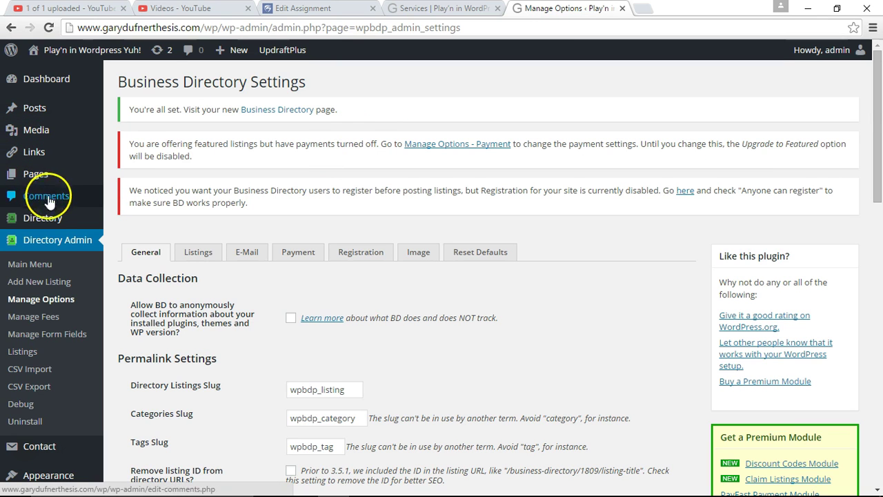
scroll(69, 323, "down", 2)
mouse_move(57, 338)
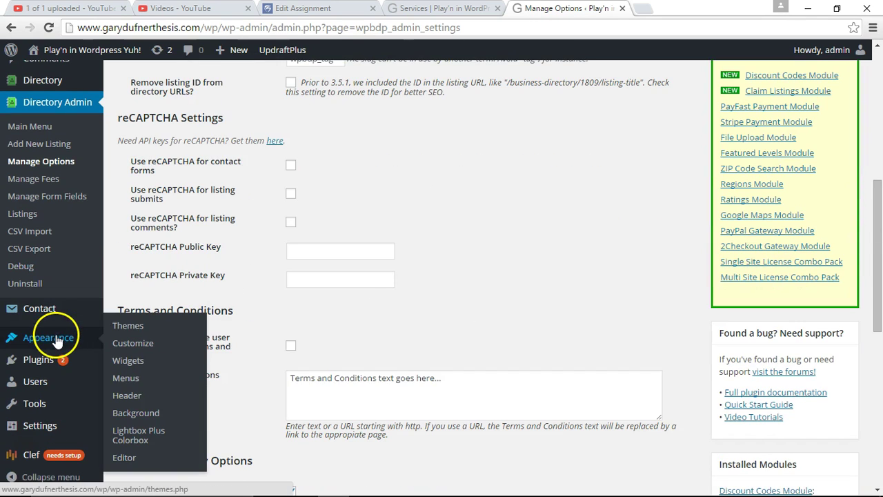
middle_click(126, 378)
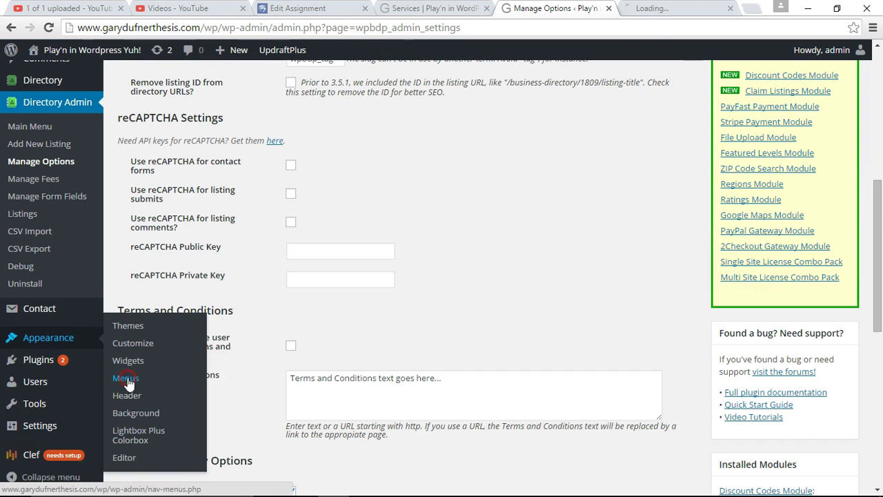
left_click(643, 10)
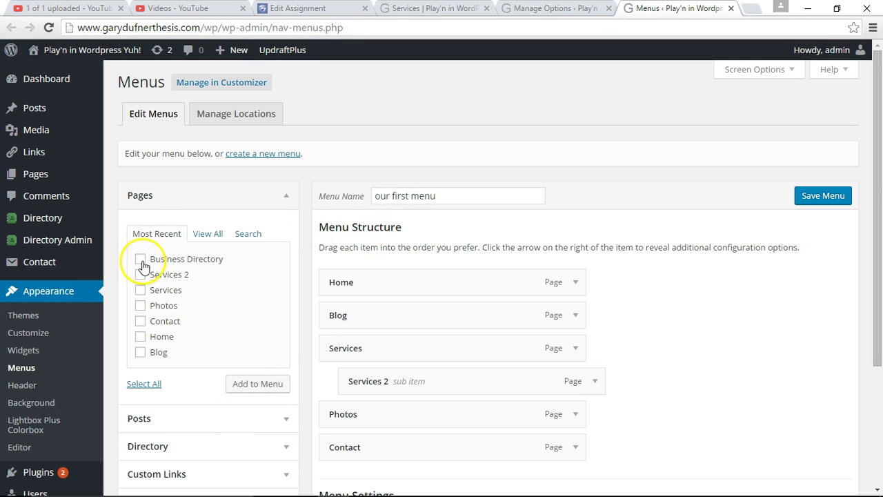
left_click(256, 384)
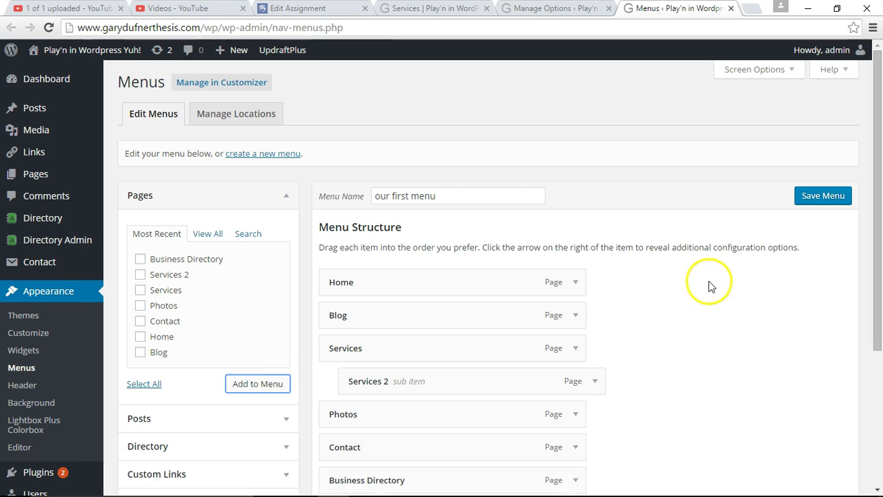
Nest Business Directory under Services in place of the Services 2 item and save the menu
scroll(709, 280, "down", 2)
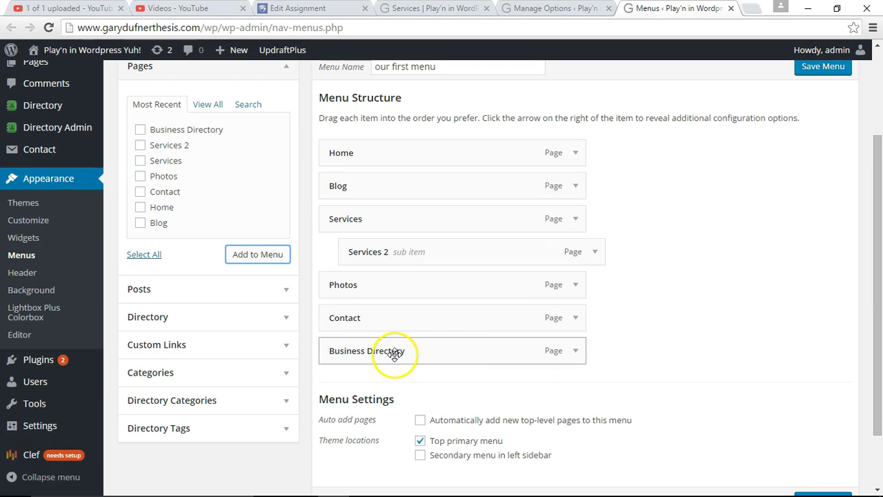
left_click_drag(392, 354, 404, 257)
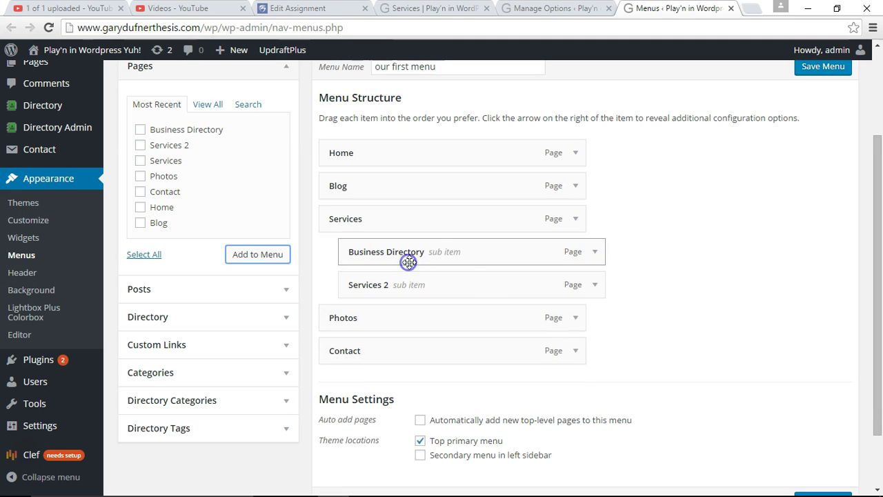
left_click(596, 286)
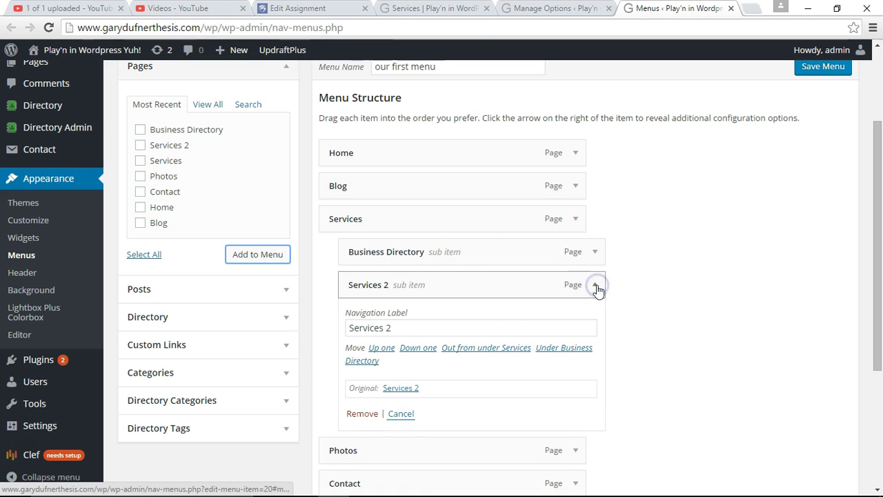
left_click(365, 415)
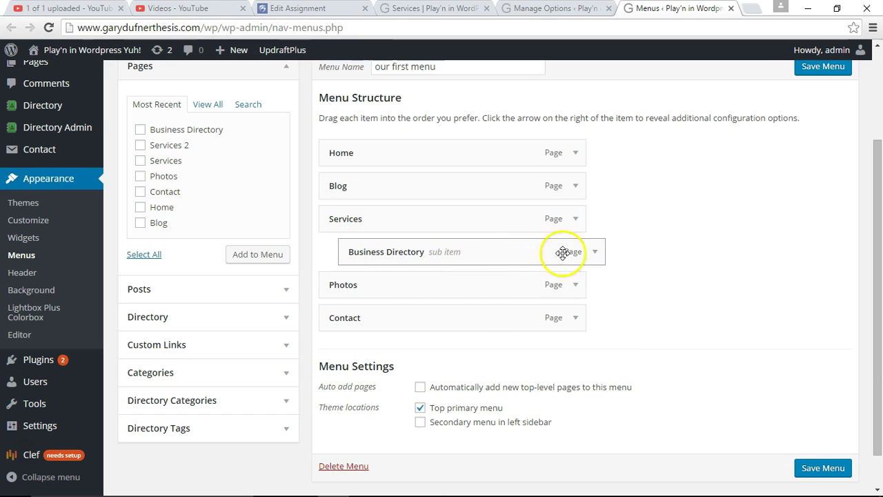
left_click(822, 467)
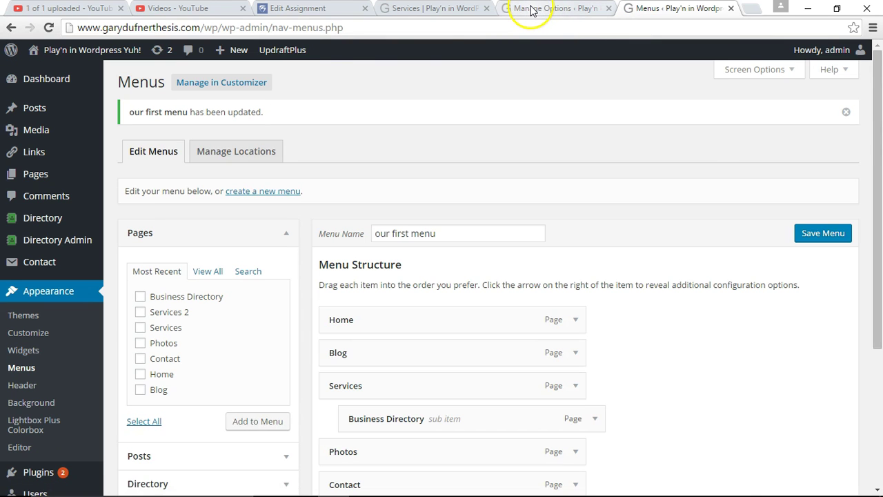
Reload the live site and view the Business Directory page listed under Services
left_click(517, 8)
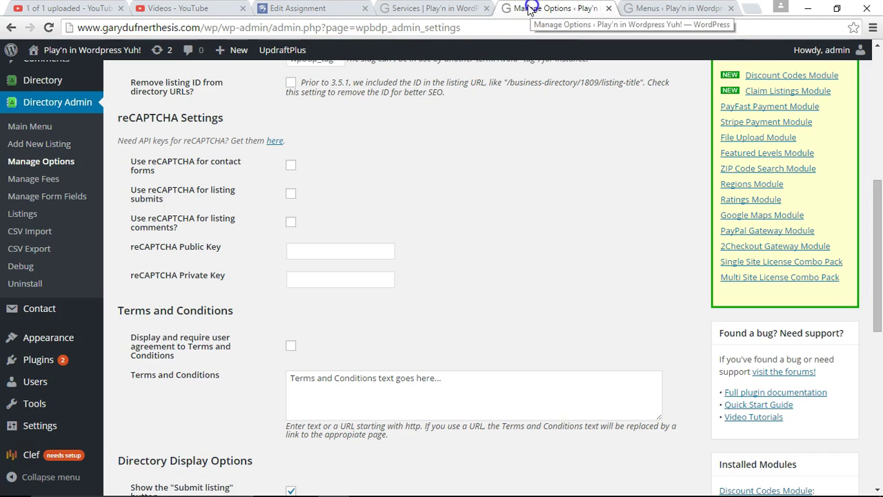
left_click(436, 8)
left_click(49, 27)
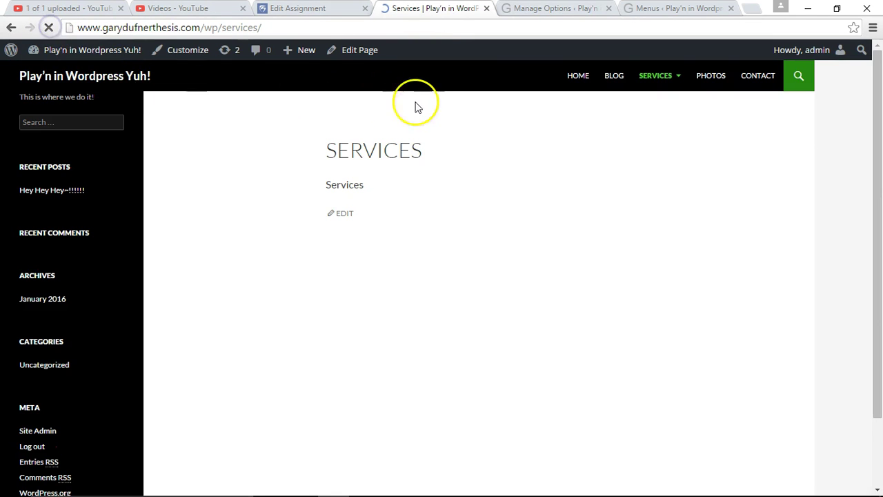
mouse_move(656, 73)
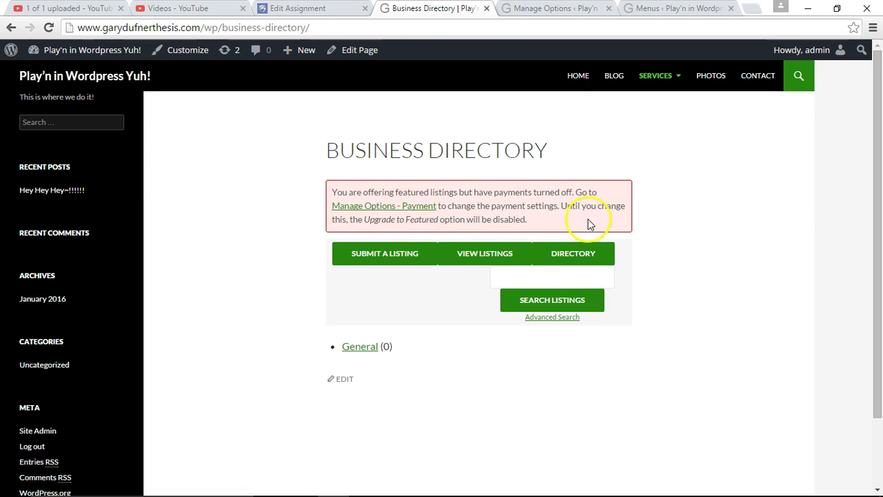
left_click(557, 278)
left_click(697, 261)
left_click(634, 167)
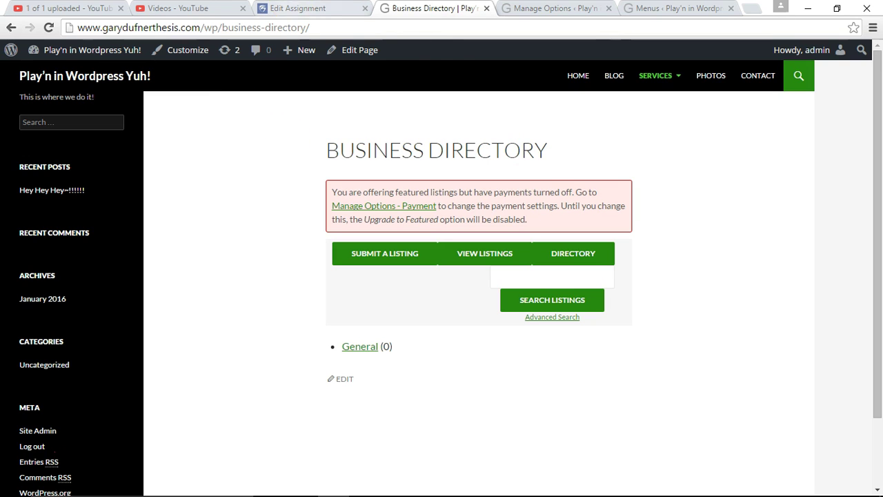
Review the permalink, reCAPTCHA and Terms and Conditions options in the general Business Directory settings
left_click(538, 9)
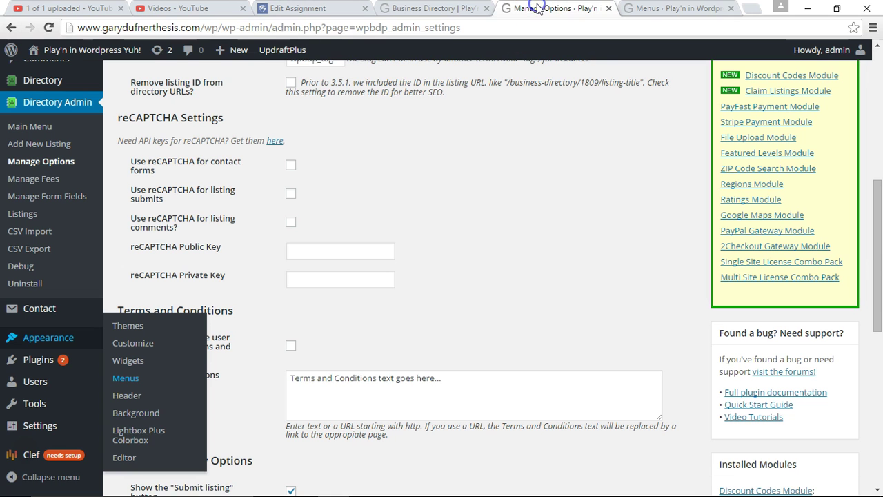
scroll(416, 158, "up", 6)
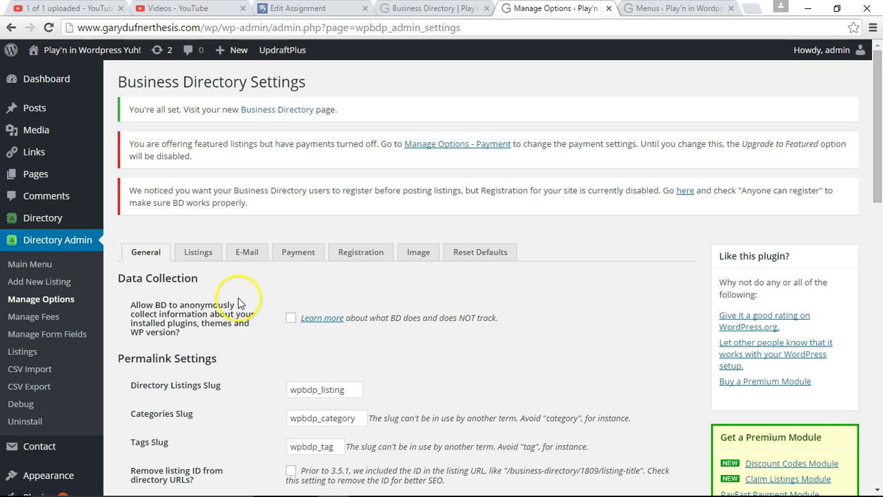
scroll(238, 298, "down", 2)
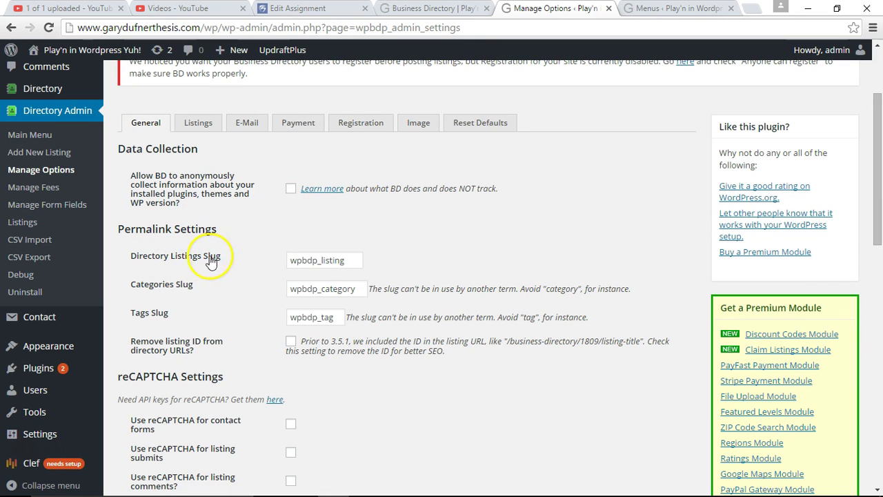
scroll(247, 276, "down", 2)
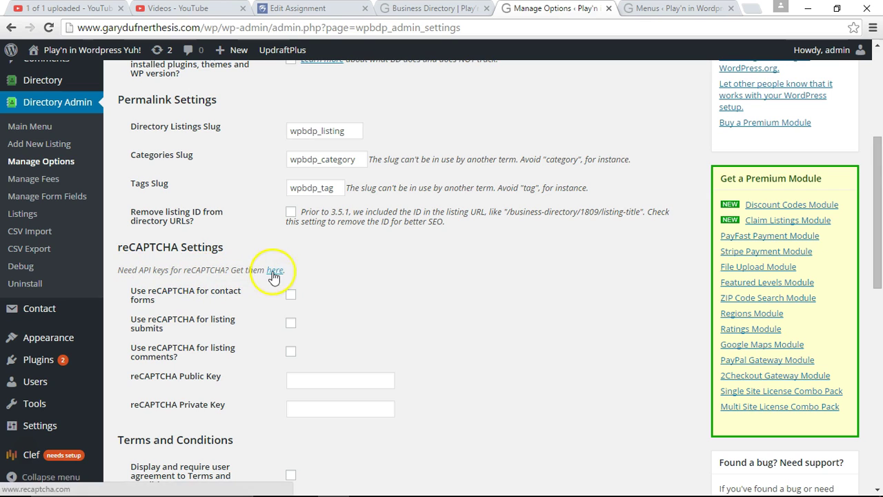
scroll(453, 298, "down", 2)
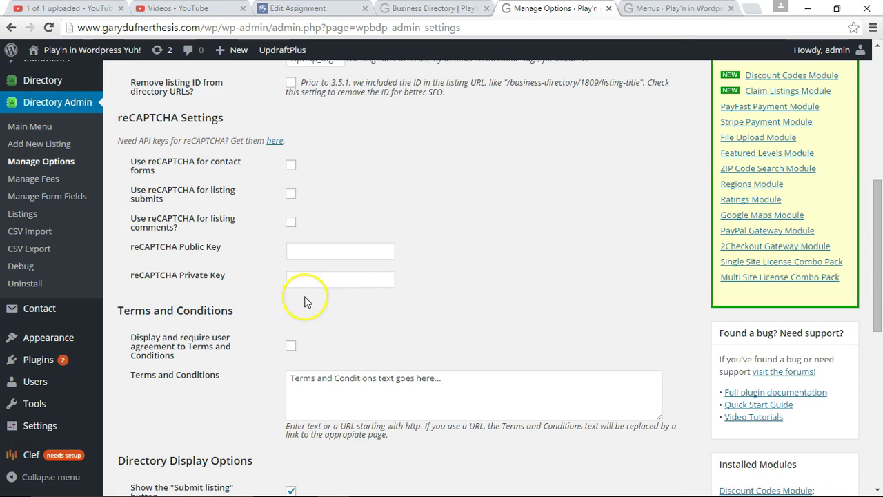
scroll(250, 301, "down", 1)
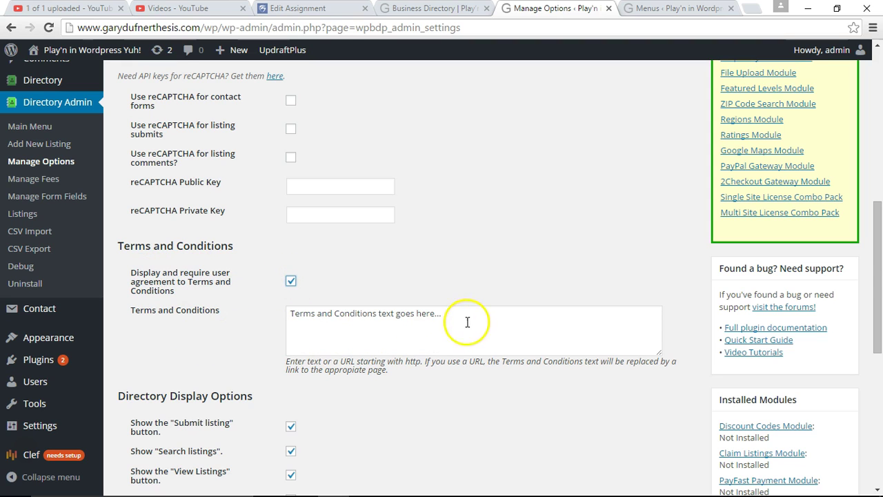
left_click_drag(466, 318, 269, 309)
left_click(291, 280)
Examine the directory display, directory search and miscellaneous options, including the choices for search form display
scroll(210, 395, "down", 2)
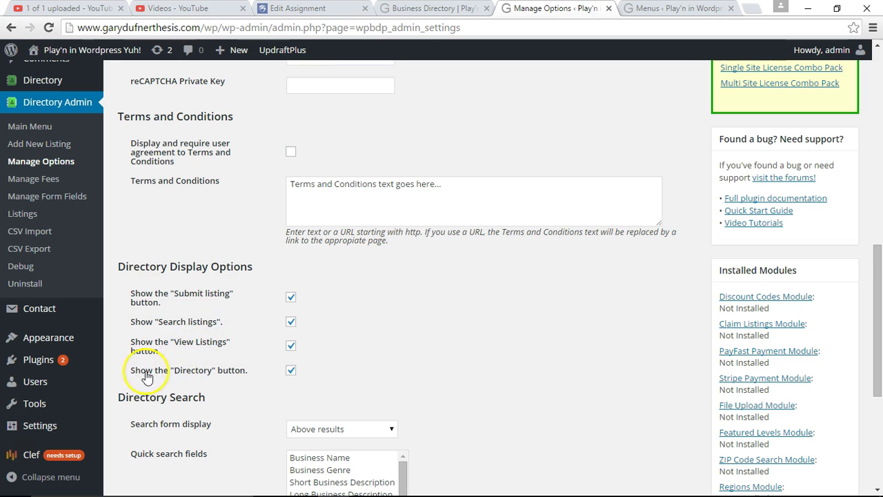
scroll(258, 361, "down", 2)
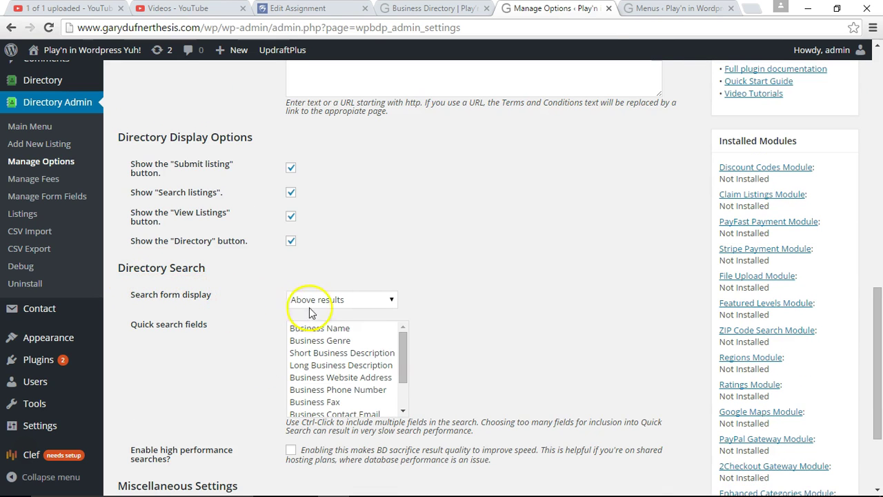
left_click(390, 302)
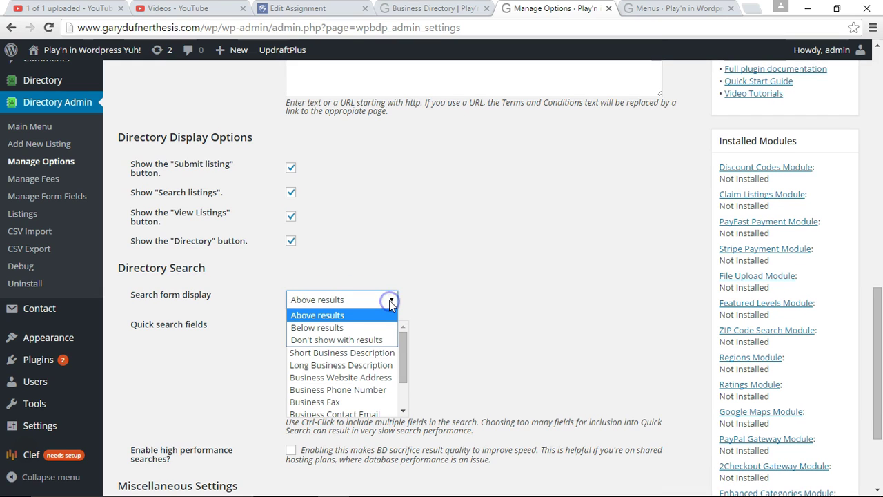
left_click(436, 303)
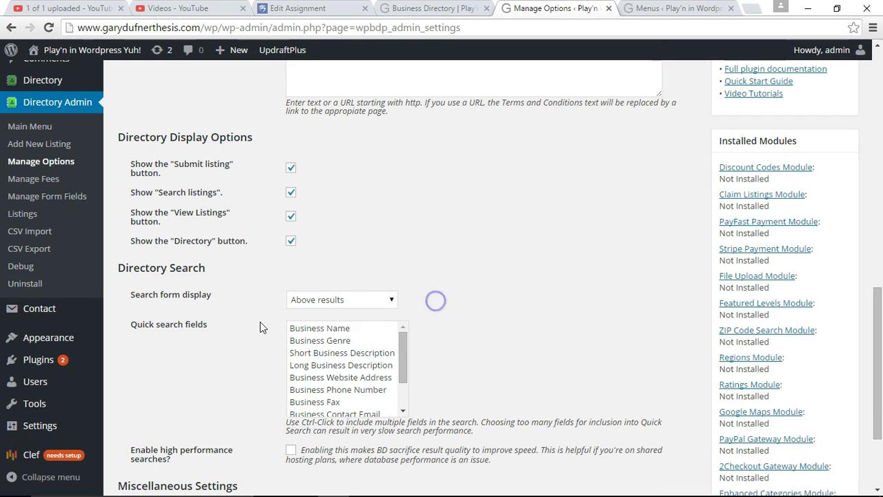
left_click_drag(402, 353, 491, 324)
scroll(473, 320, "down", 3)
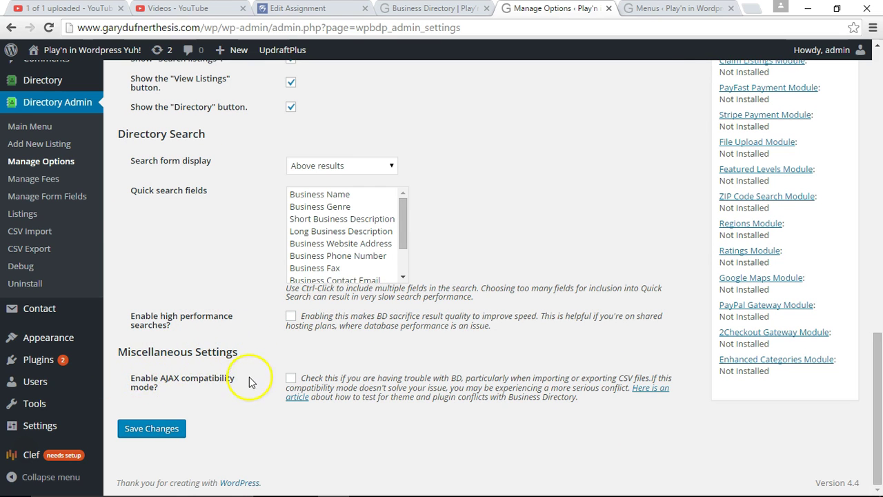
scroll(260, 374, "up", 12)
scroll(259, 374, "down", 5)
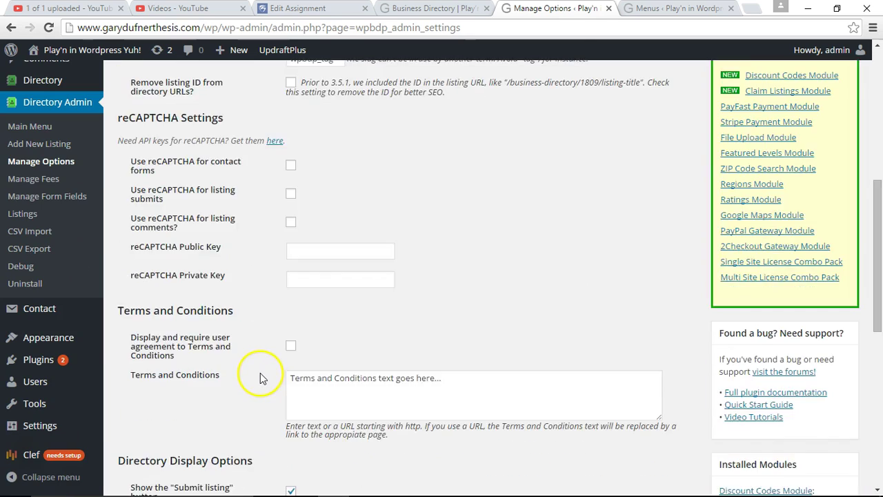
Save the general Business Directory settings and open the Listings settings
scroll(260, 373, "down", 5)
left_click(152, 428)
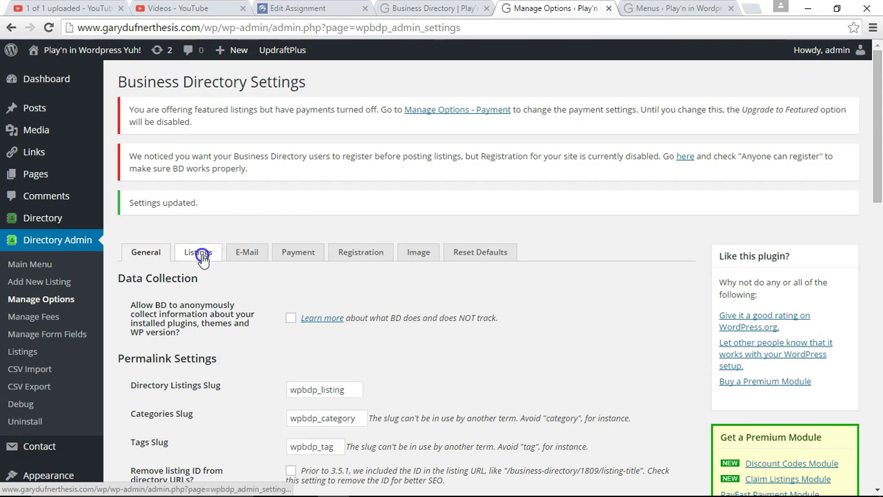
left_click(201, 254)
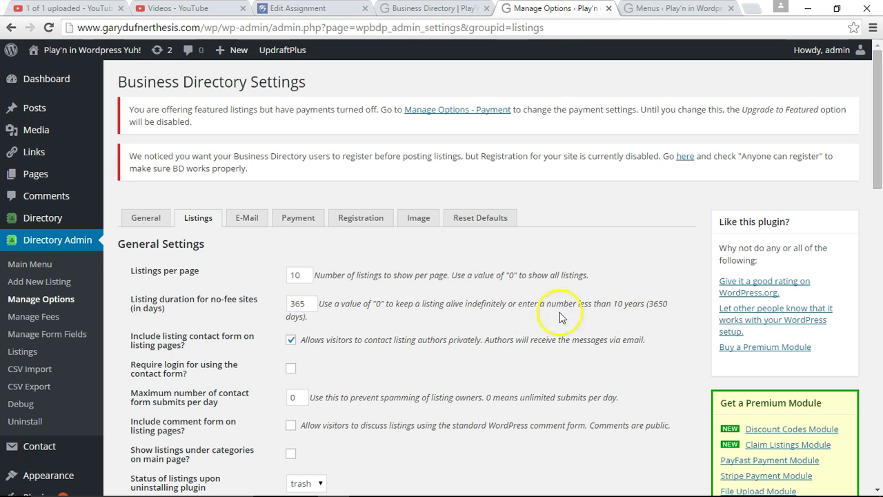
Examine the listing options for general behaviour, renewal, post and category handling, sorting and featured listings
scroll(183, 331, "down", 1)
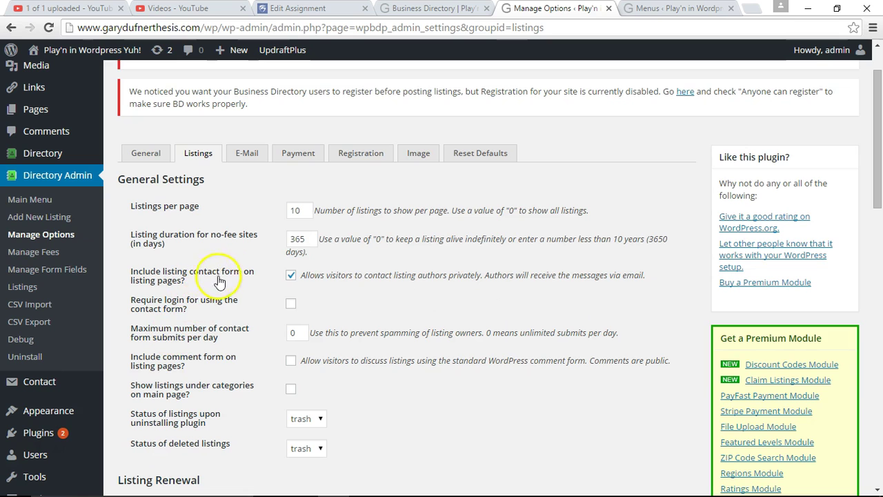
scroll(207, 344, "down", 1)
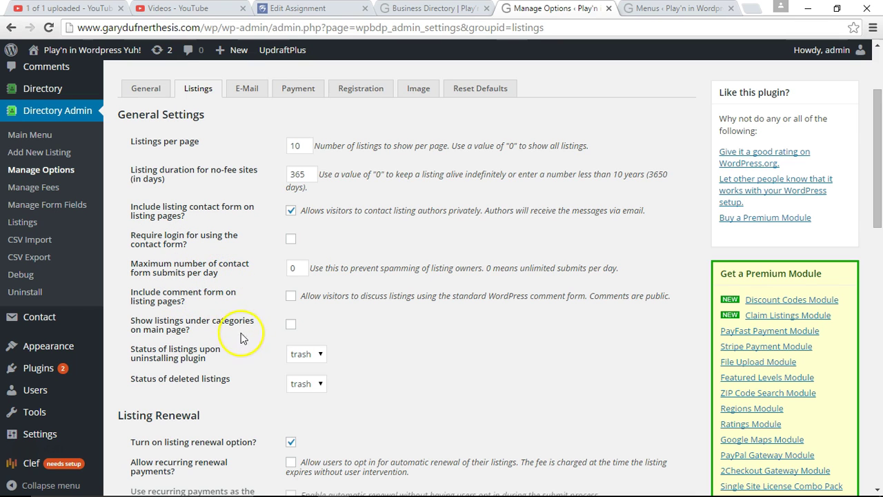
scroll(207, 338, "down", 2)
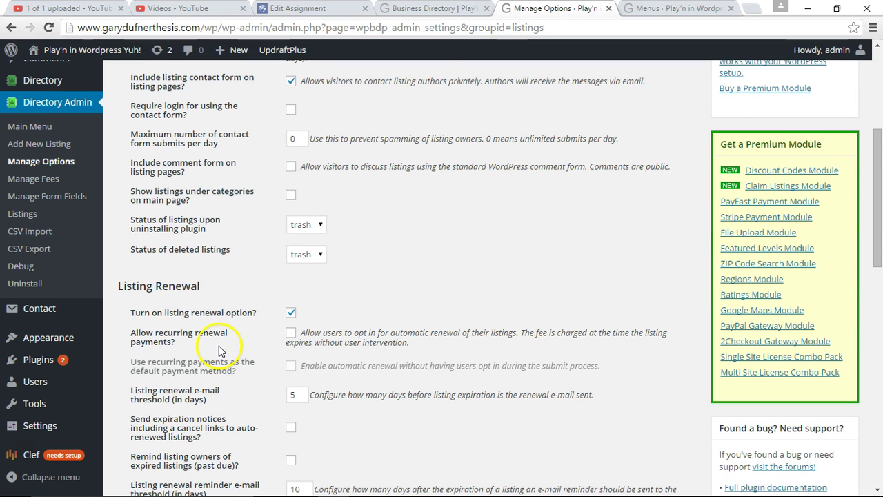
scroll(211, 353, "down", 1)
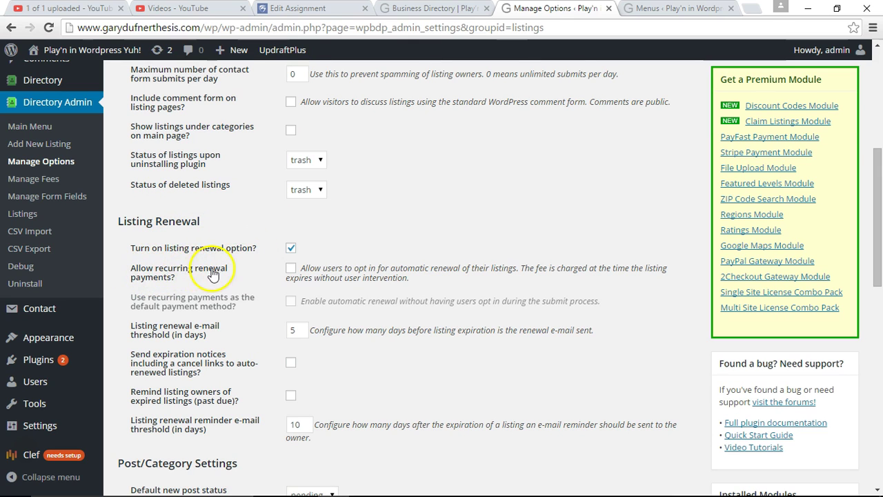
scroll(259, 366, "down", 4)
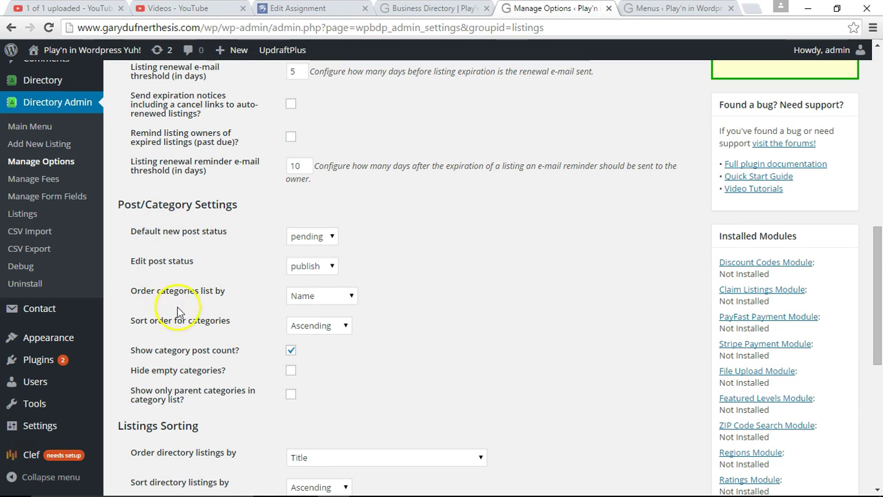
scroll(198, 336, "down", 5)
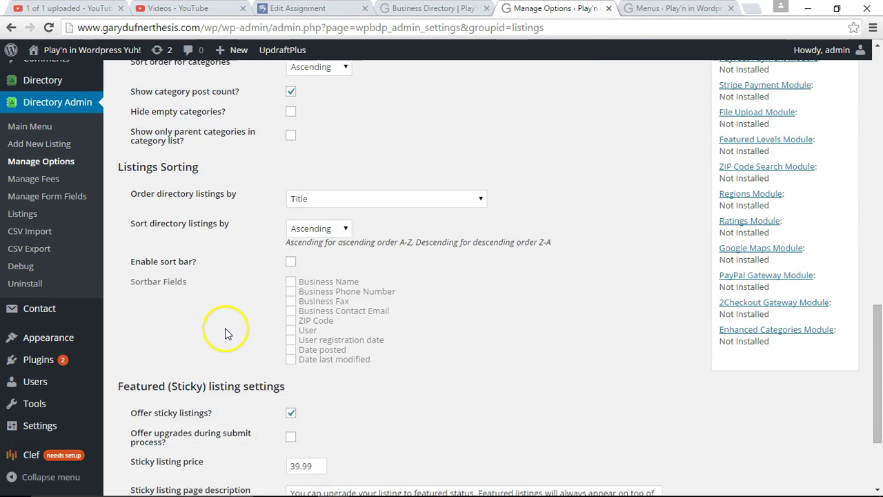
scroll(227, 327, "down", 1)
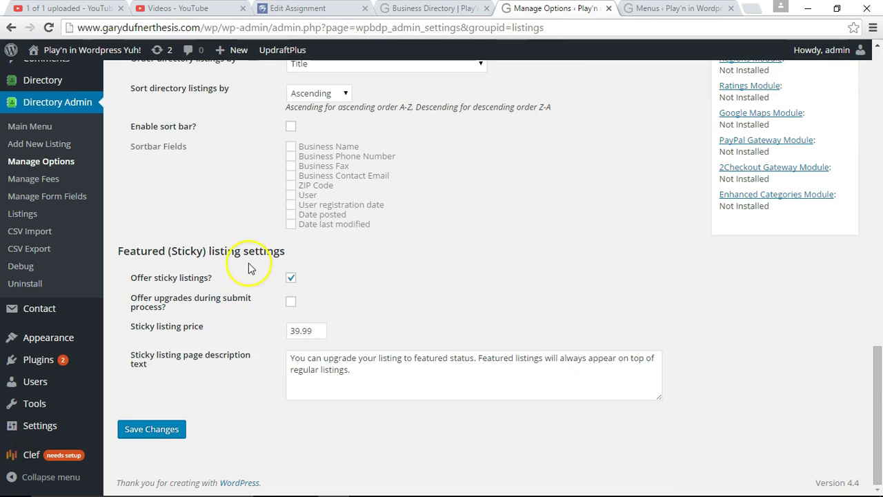
scroll(234, 314, "up", 10)
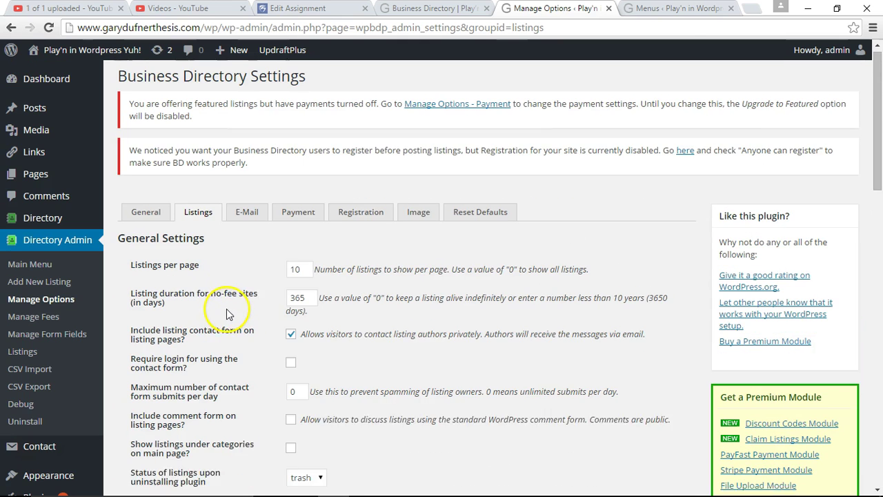
In the E-Mail settings, enter a CC e-mail address and notify the admin of newly submitted listings and contact messages to listing owners
left_click(246, 217)
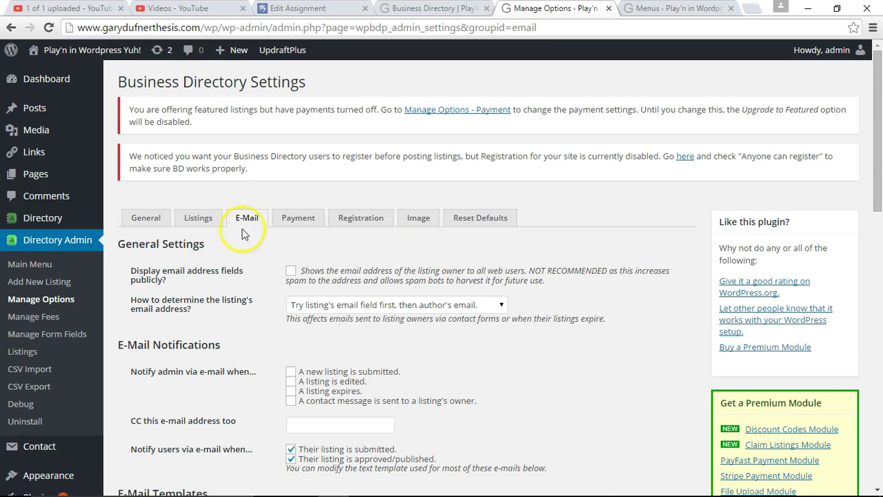
scroll(225, 310, "down", 2)
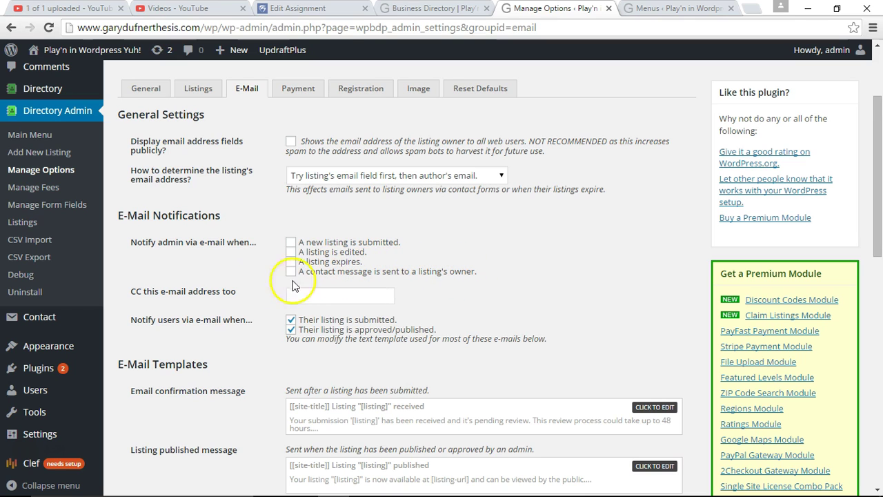
left_click(312, 293)
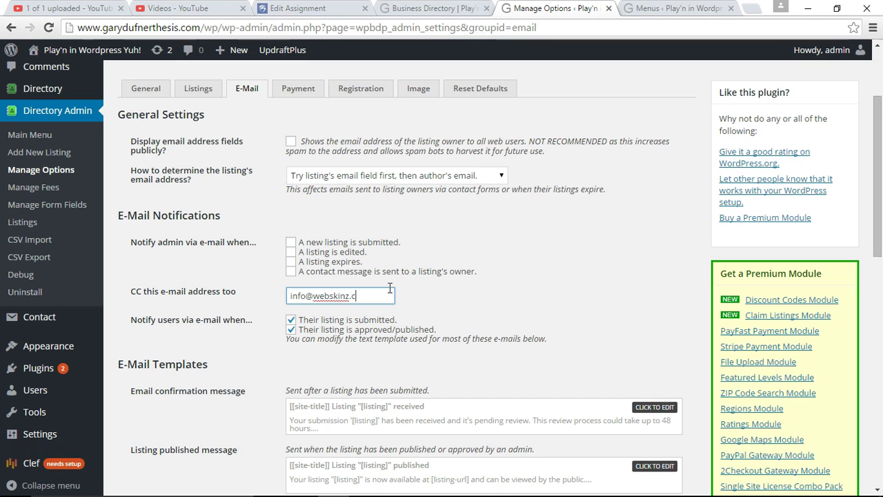
left_click(291, 242)
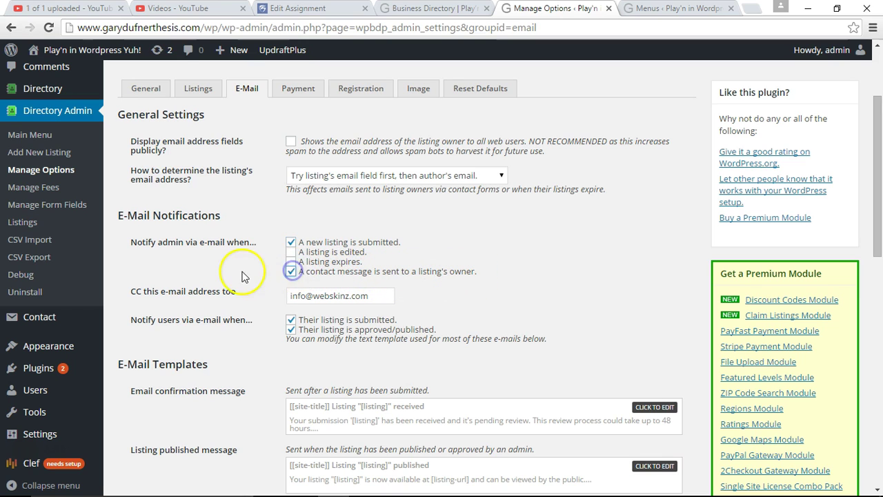
Look over the e-mail templates, payment message and renewal reminders, and save the e-mail settings
scroll(250, 190, "up", 2)
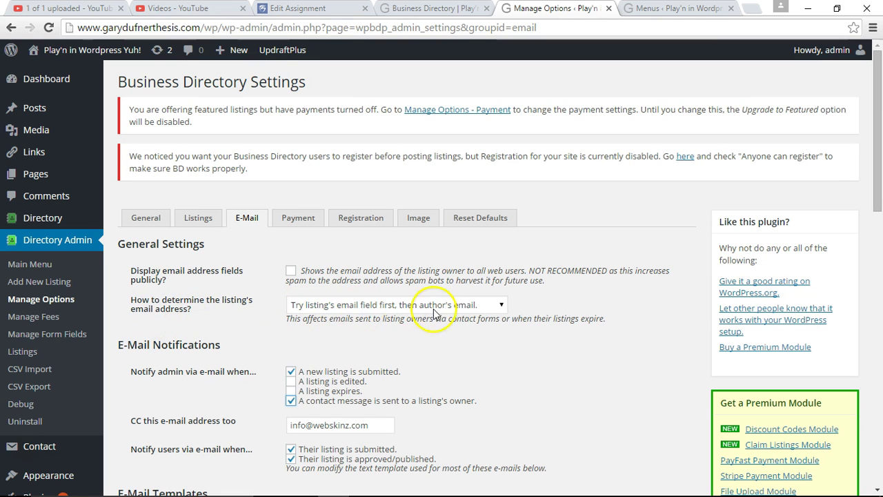
scroll(345, 303, "down", 4)
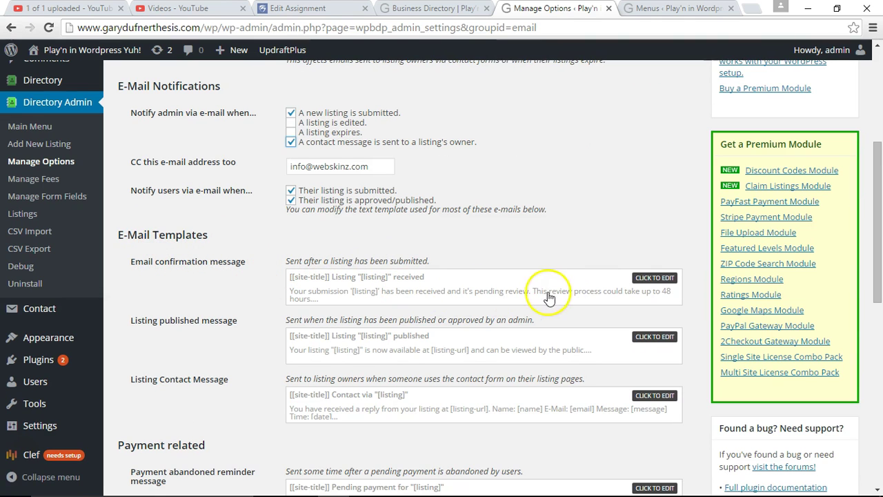
scroll(281, 296, "down", 3)
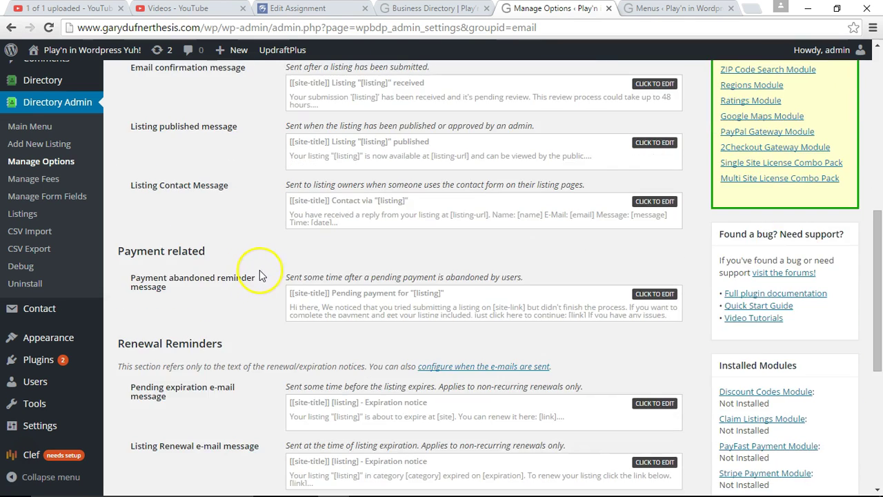
scroll(214, 272, "down", 3)
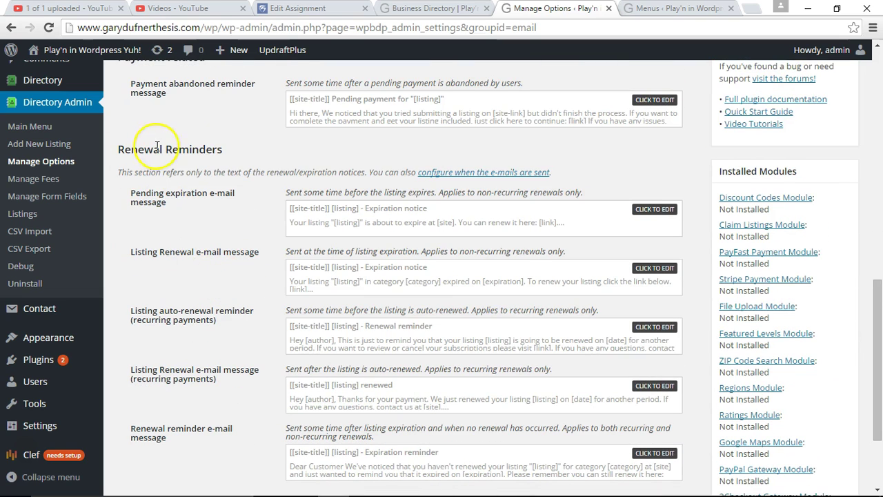
scroll(211, 252, "down", 2)
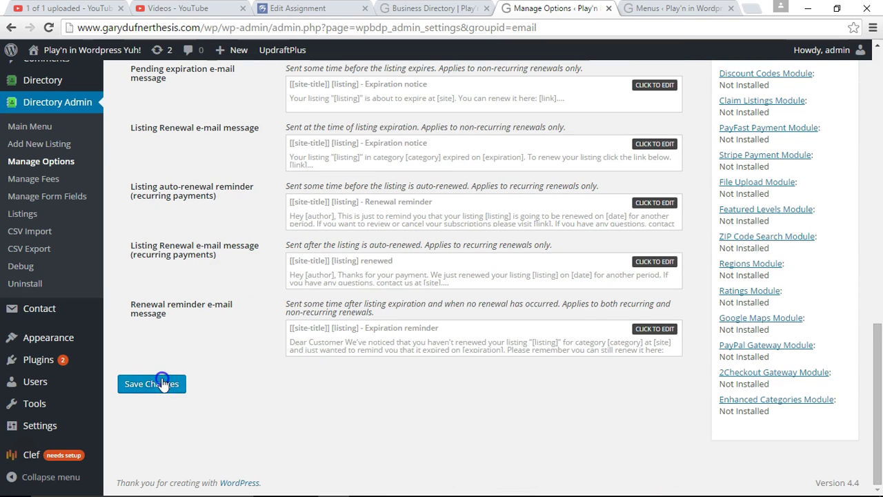
left_click(163, 383)
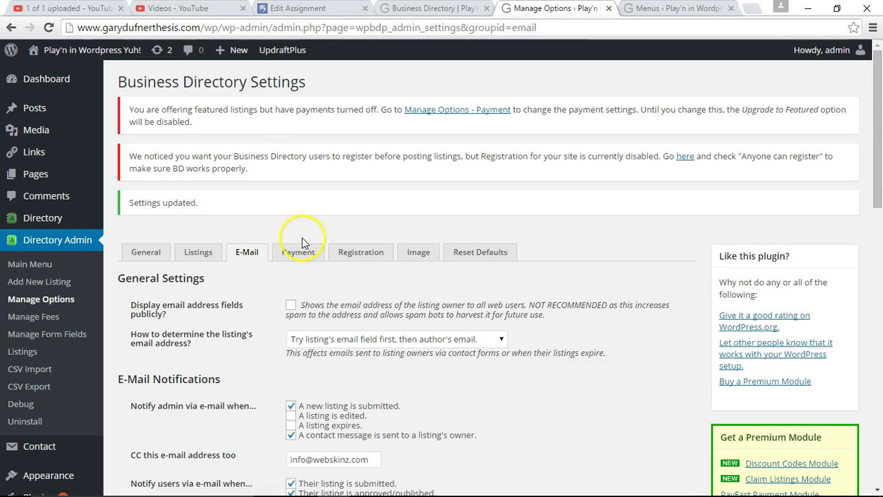
Try turning on payments in the Payment settings and look over the currency and gateway options
left_click(297, 251)
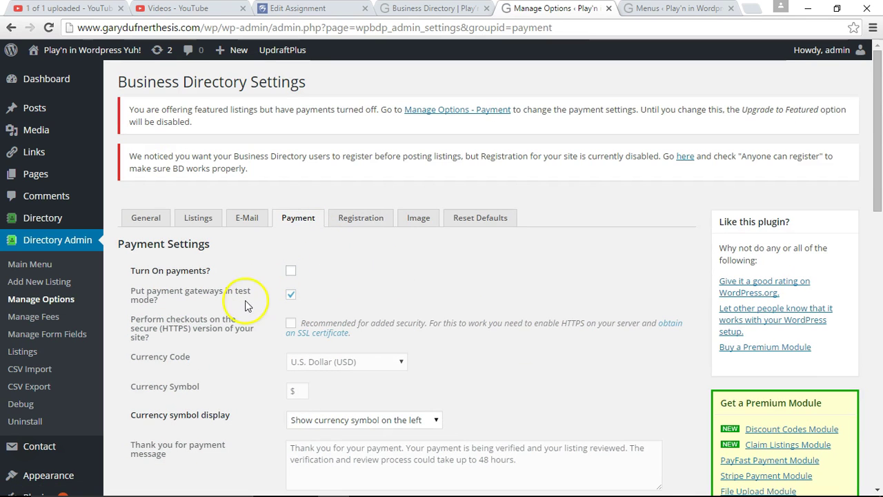
left_click(291, 272)
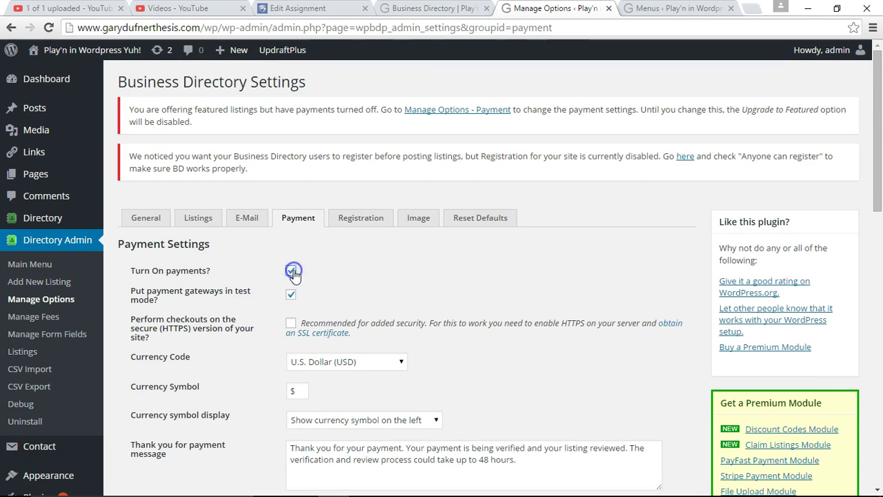
scroll(253, 294, "down", 8)
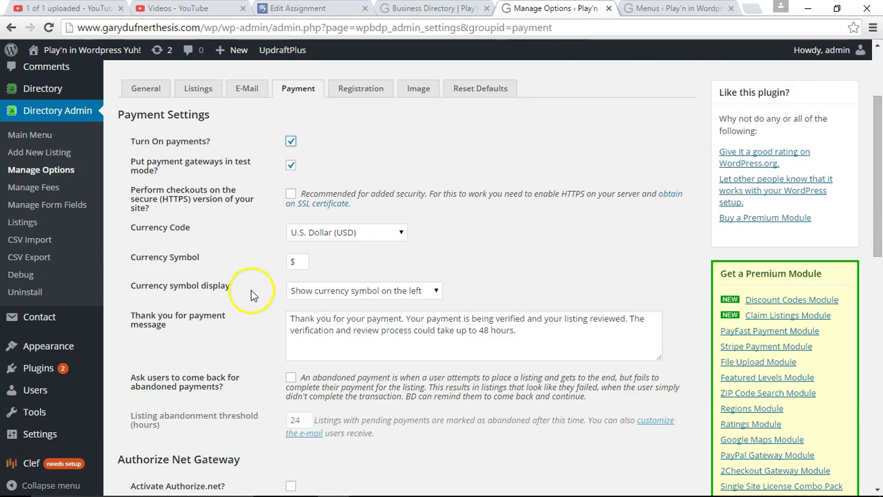
scroll(249, 287, "up", 8)
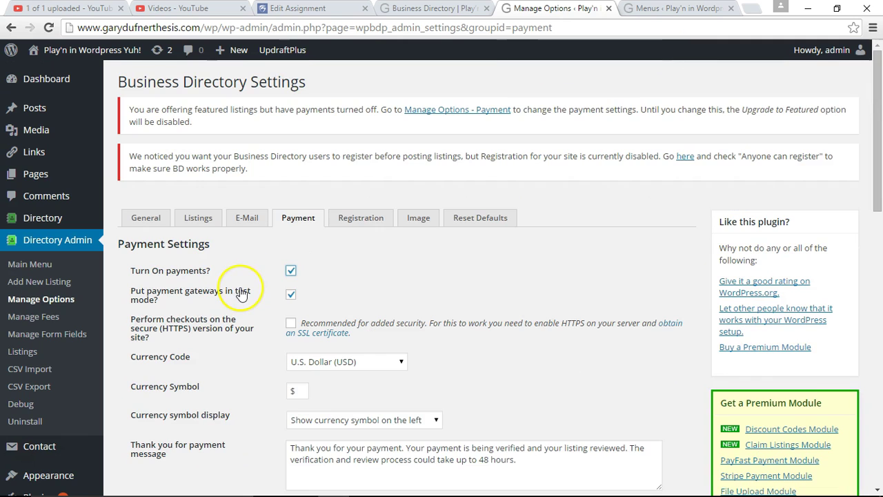
left_click(291, 272)
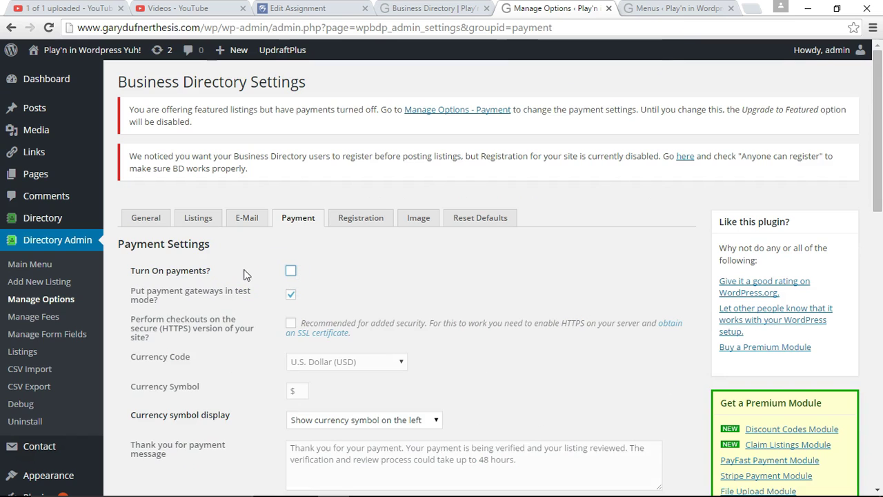
Look through the Registration, Image and Reset Defaults sections of the Business Directory settings
left_click(222, 375)
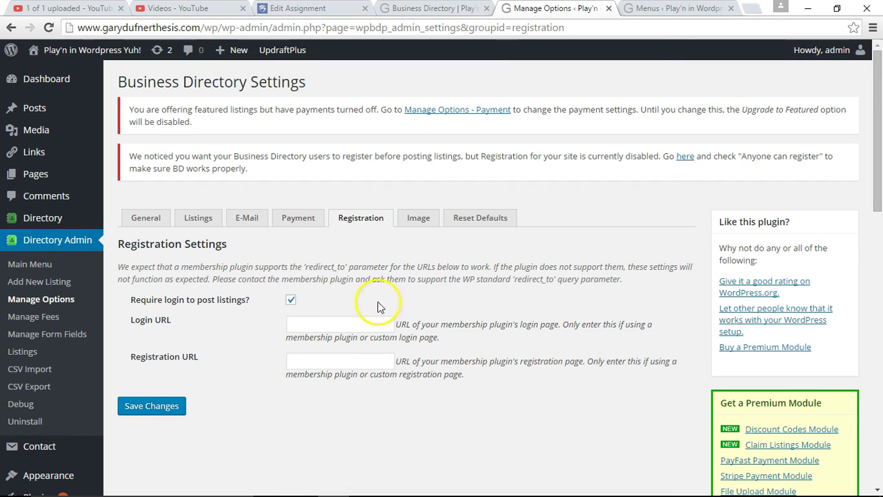
left_click(415, 218)
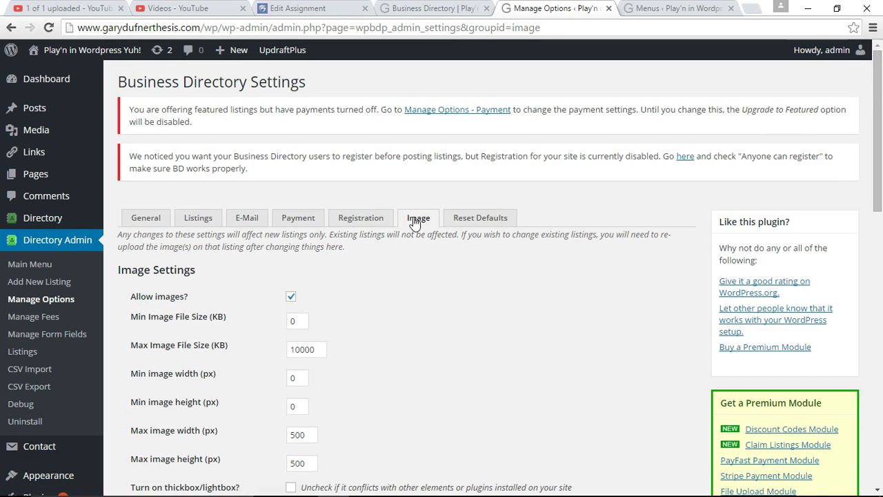
scroll(246, 276, "down", 3)
scroll(227, 289, "up", 3)
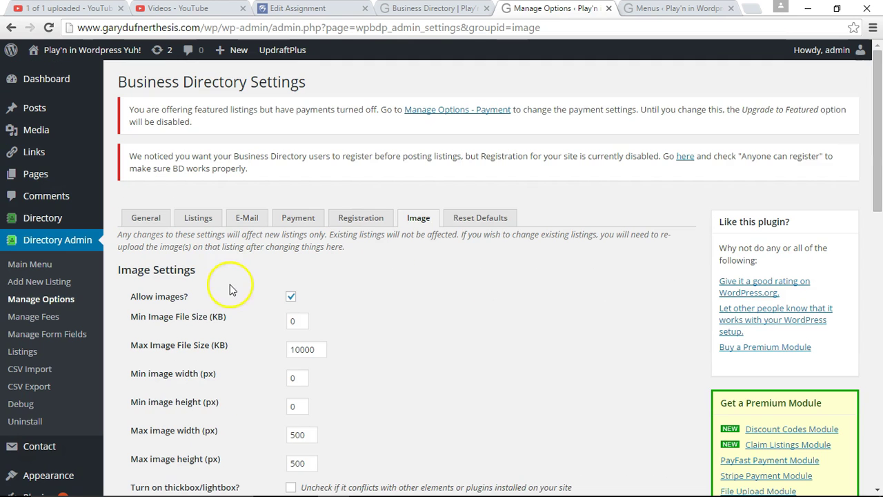
left_click(473, 216)
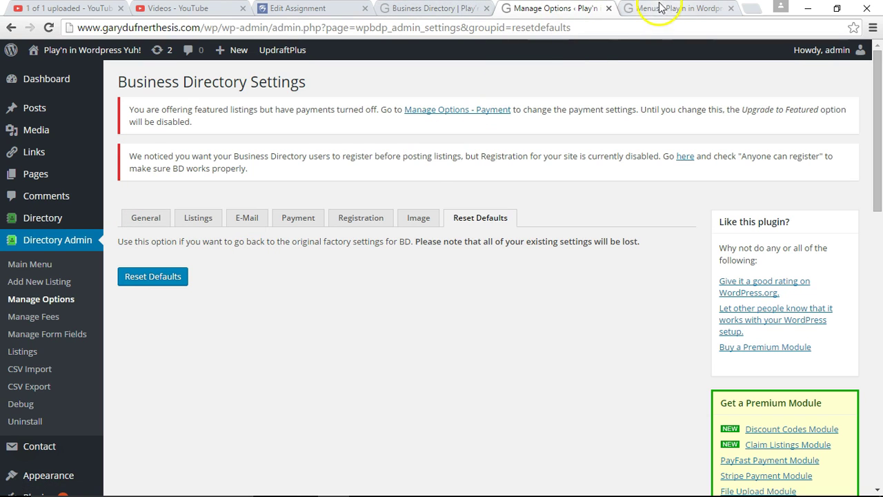
Reload the live Business Directory page to check it and return to the plugin settings
left_click(469, 13)
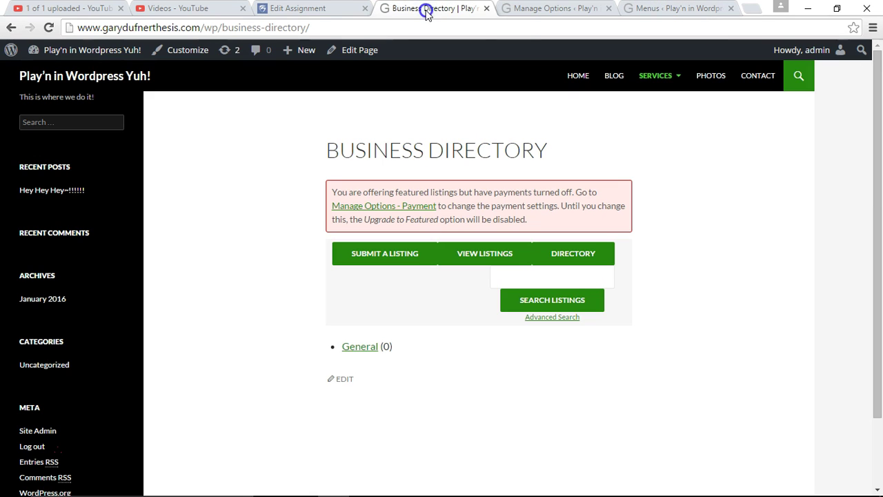
left_click(50, 31)
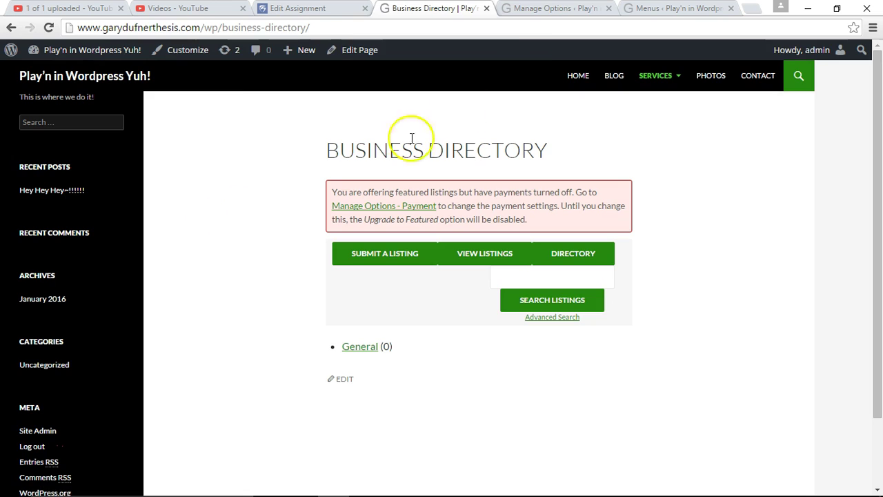
left_click(543, 8)
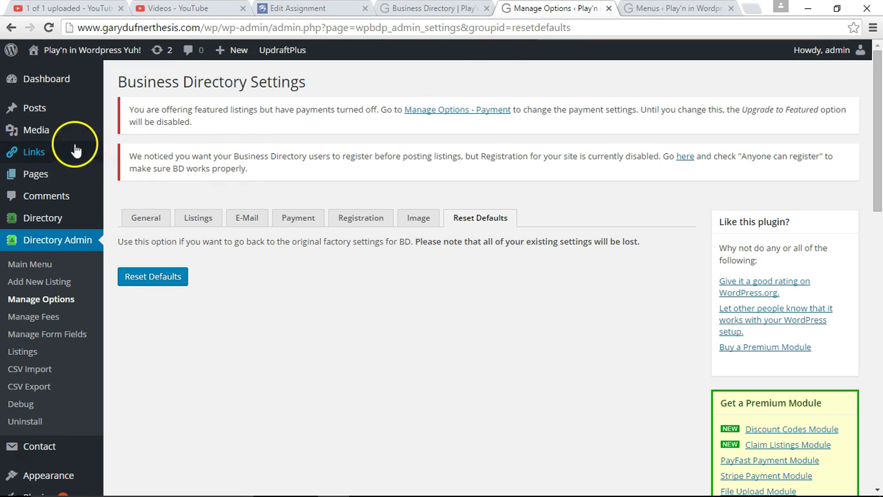
Open the directory's main admin page, follow the featured-listings notice to the Payment settings and look over their options
mouse_move(38, 109)
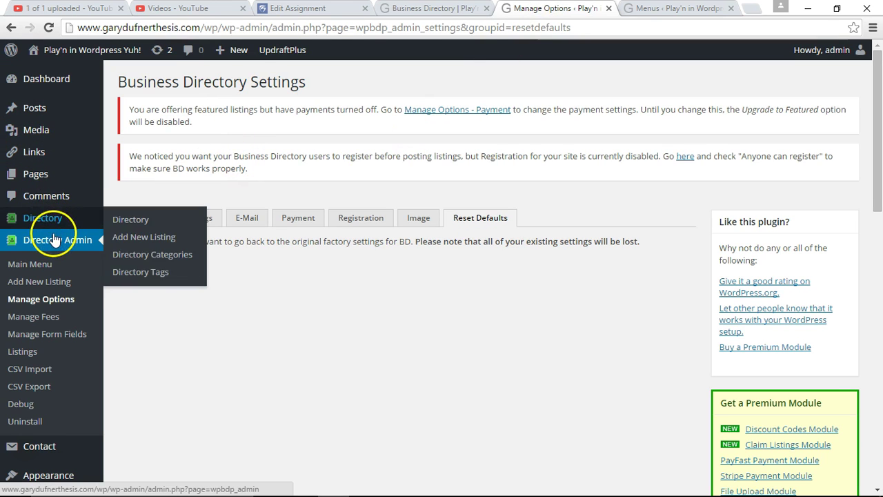
left_click(45, 264)
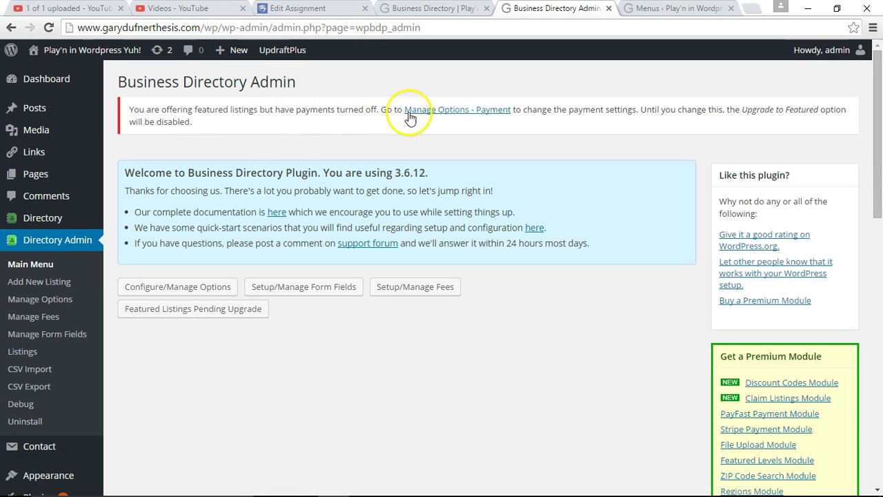
left_click(461, 112)
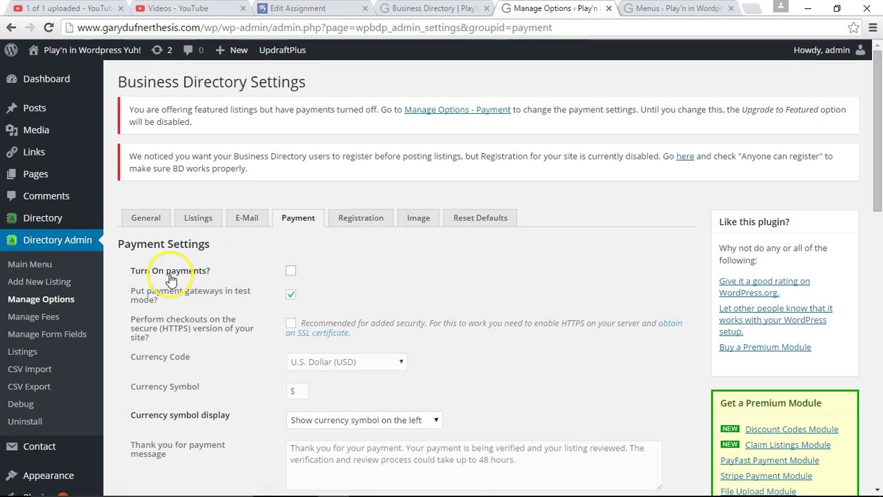
scroll(404, 291, "down", 1)
scroll(203, 335, "down", 5)
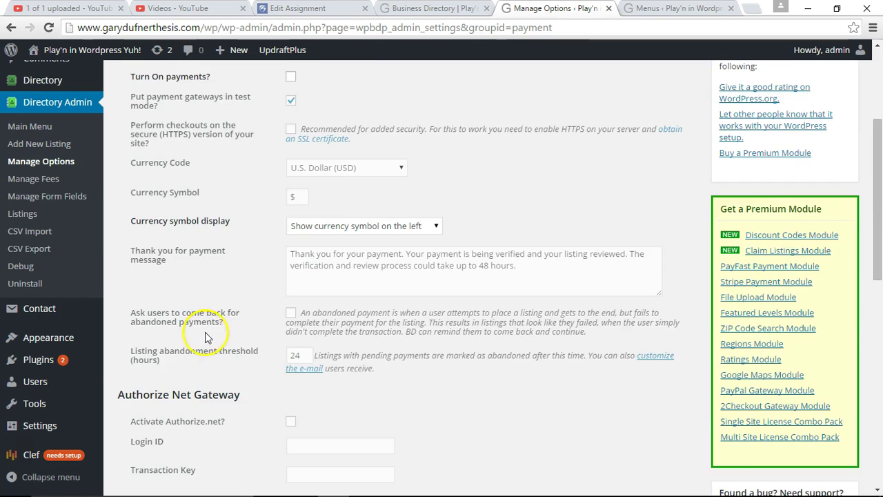
scroll(243, 329, "down", 4)
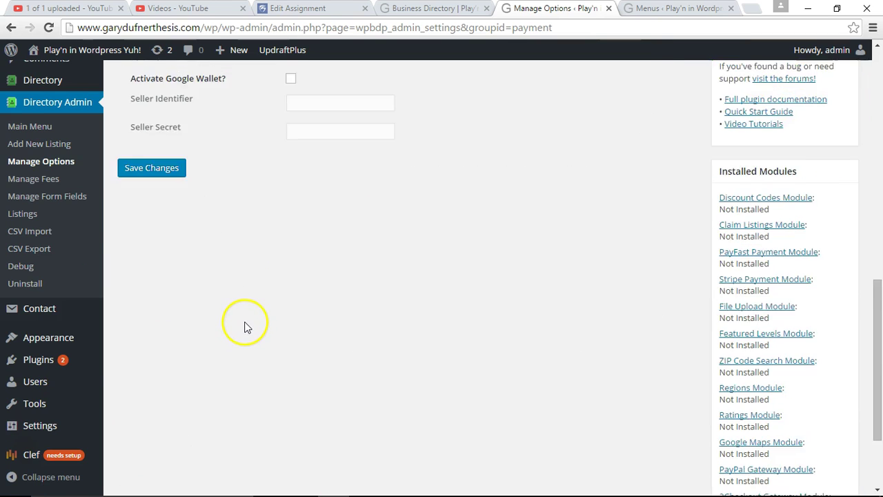
scroll(246, 323, "up", 10)
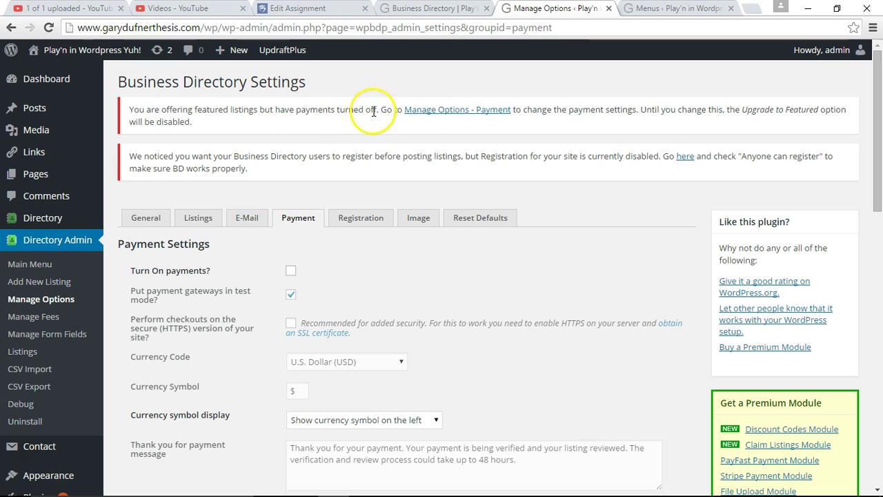
Look over the Listings settings and turn off the listing renewal option
left_click(200, 220)
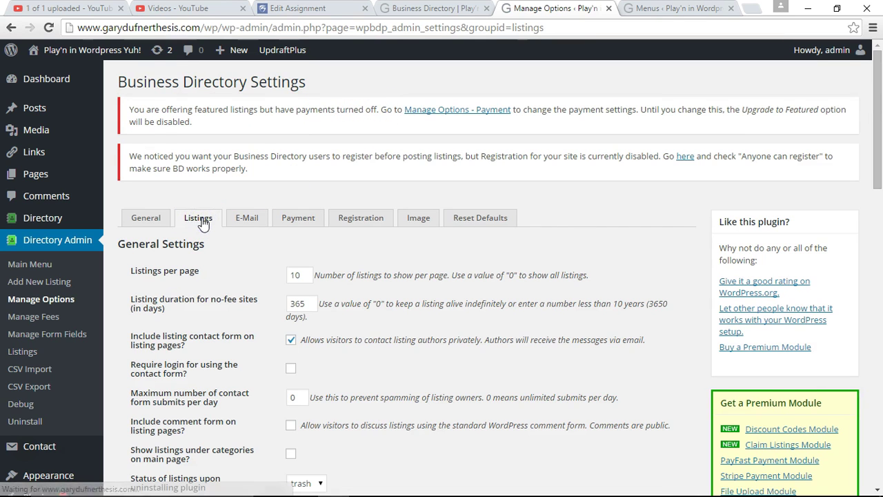
scroll(231, 269, "down", 1)
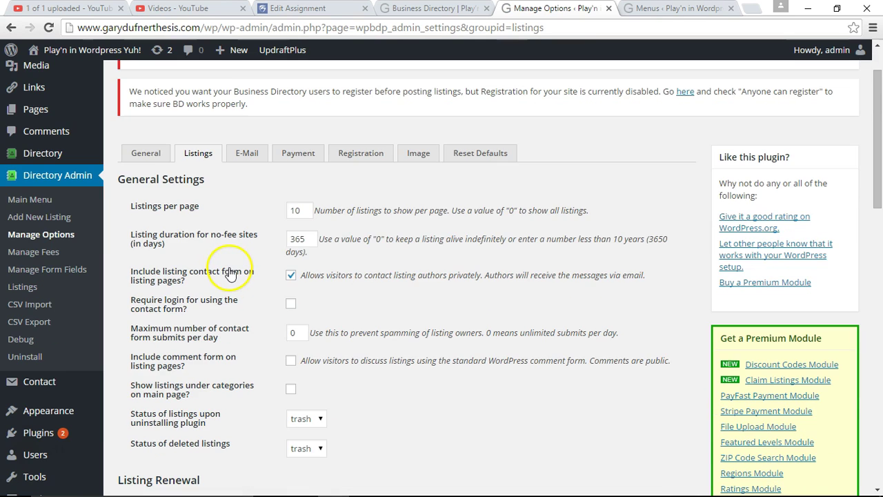
scroll(225, 275, "down", 7)
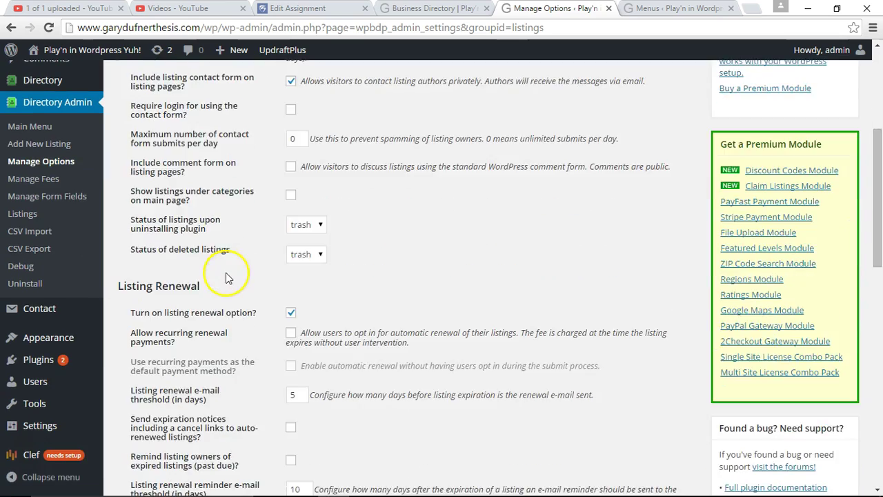
scroll(230, 271, "down", 3)
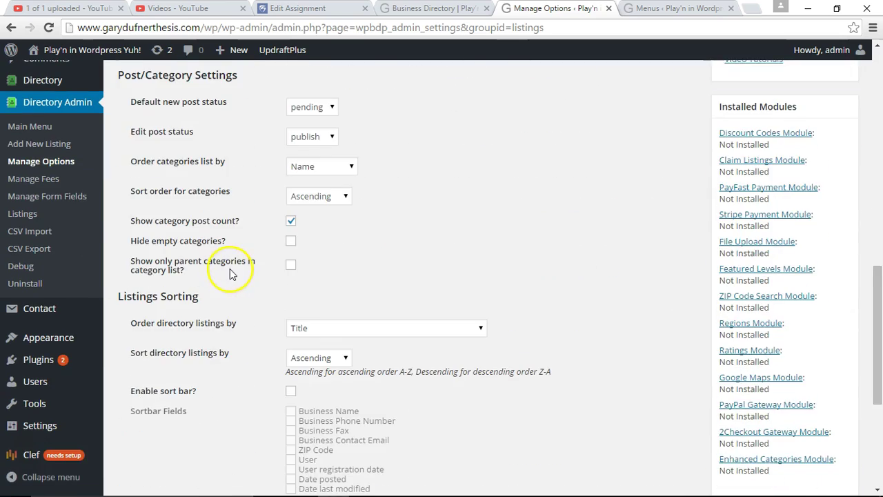
scroll(231, 274, "up", 10)
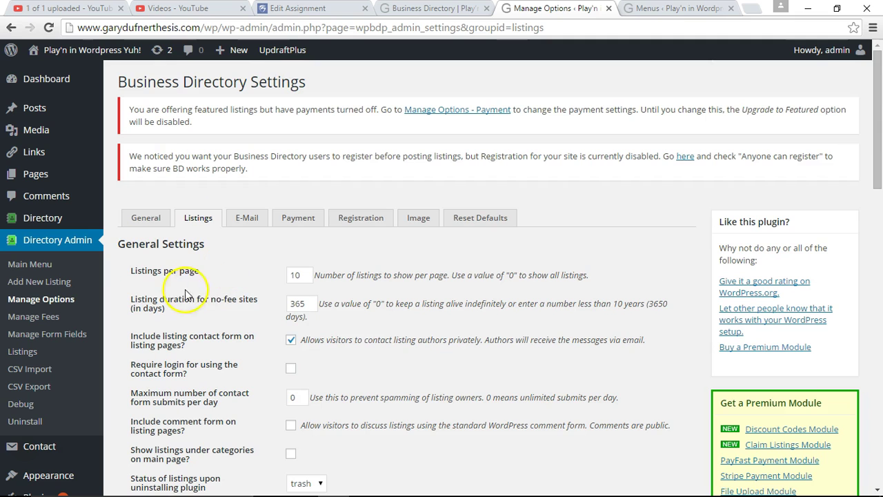
scroll(219, 307, "down", 1)
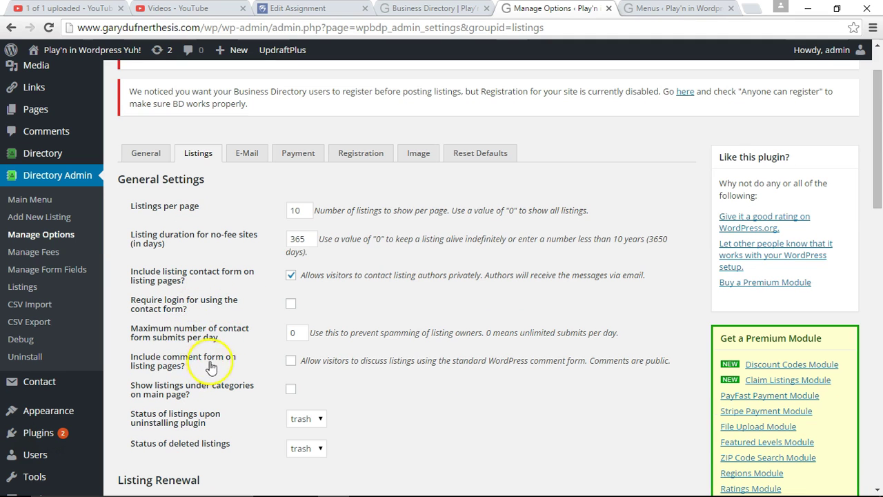
scroll(209, 365, "down", 1)
scroll(218, 385, "down", 2)
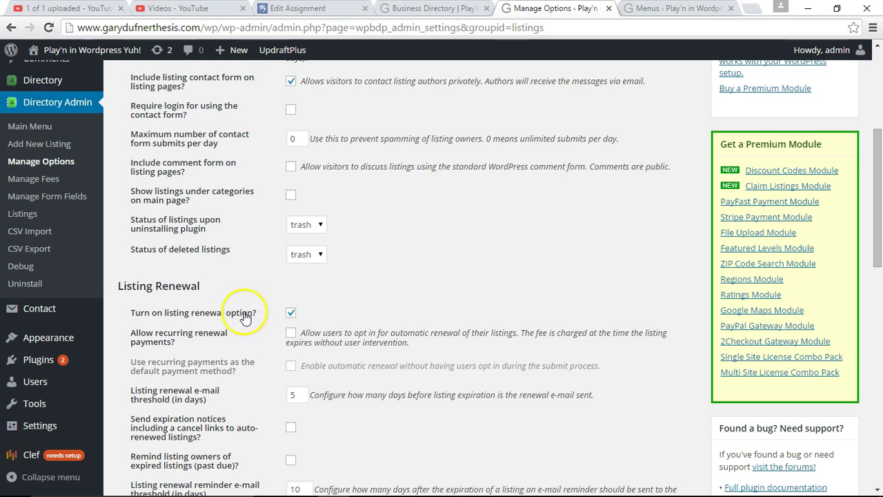
left_click(289, 315)
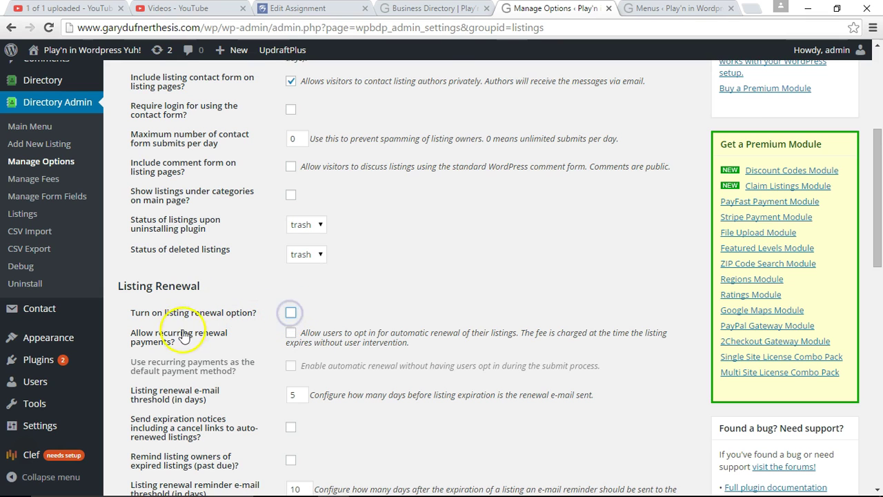
Turn off the offer of sticky listings in the Featured (Sticky) listing settings and save the listing settings
scroll(178, 343, "down", 1)
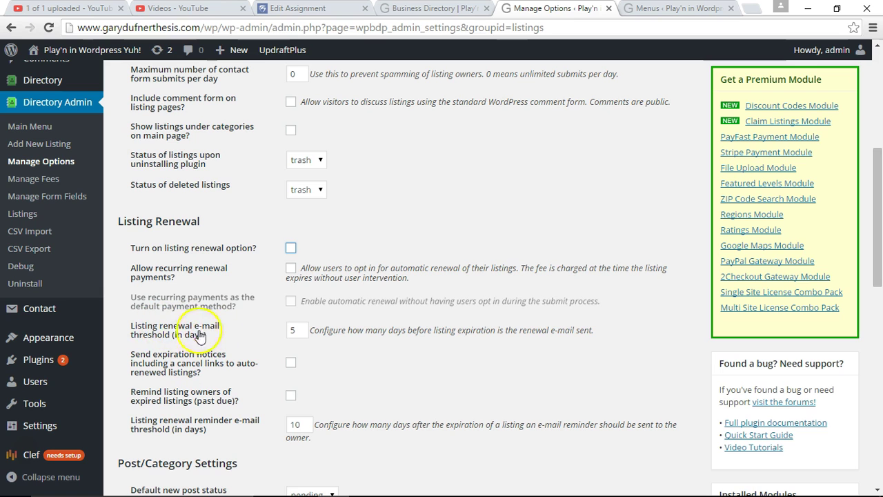
scroll(231, 354, "down", 1)
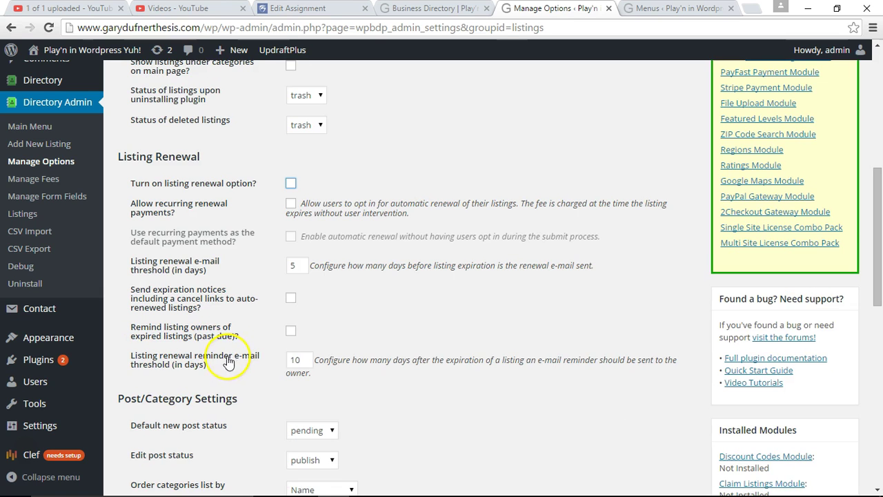
scroll(214, 366, "down", 1)
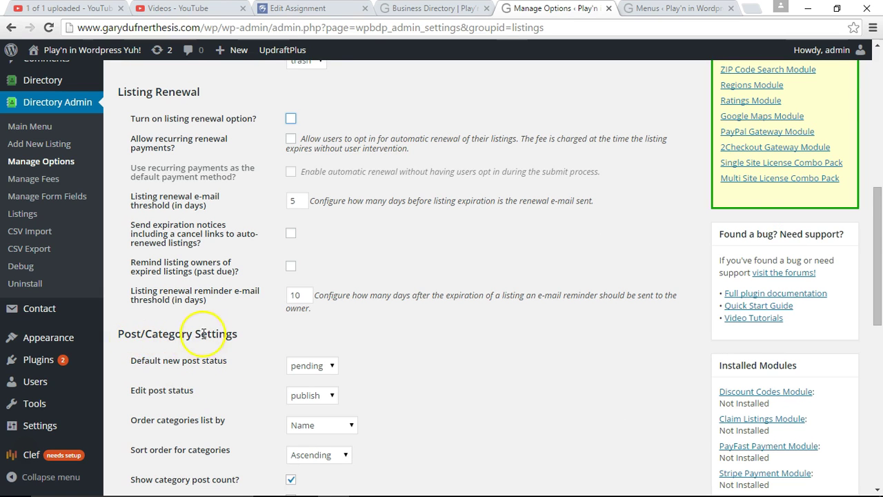
scroll(176, 369, "down", 1)
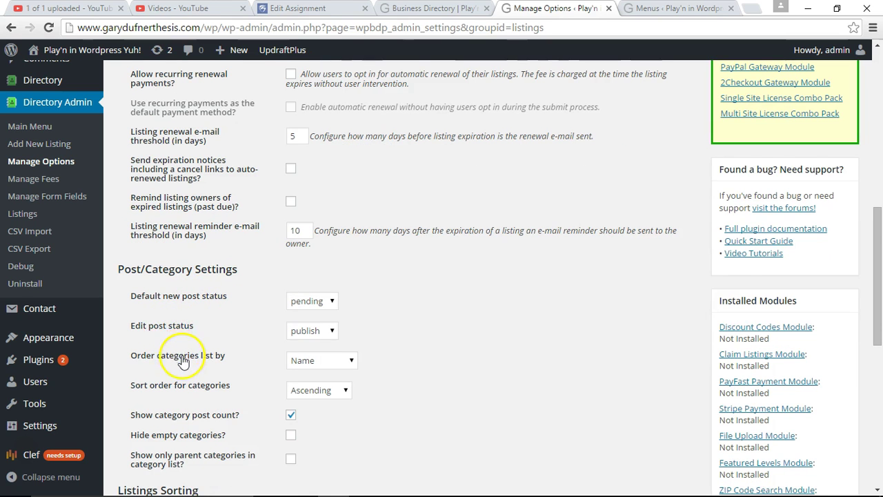
scroll(182, 361, "down", 2)
scroll(178, 359, "down", 4)
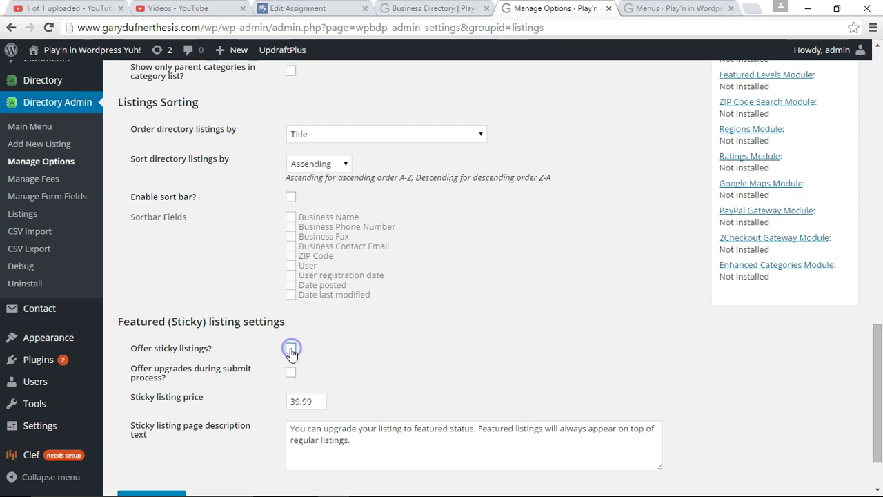
scroll(211, 423, "down", 1)
left_click(138, 429)
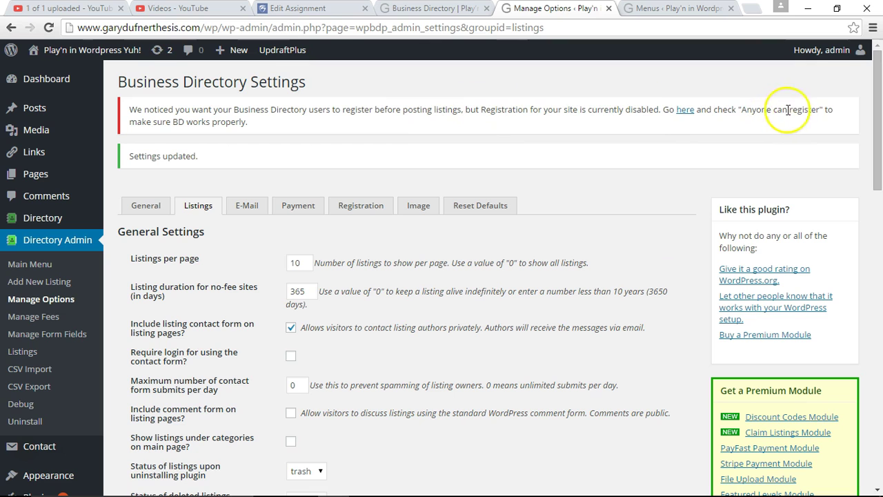
Try to open the site's registration option from the notice and return to the directory settings
left_click(687, 110)
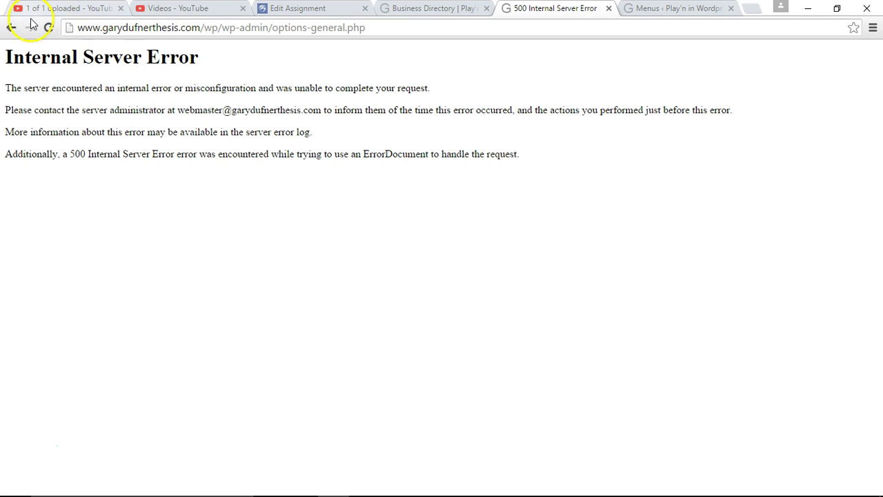
left_click(11, 28)
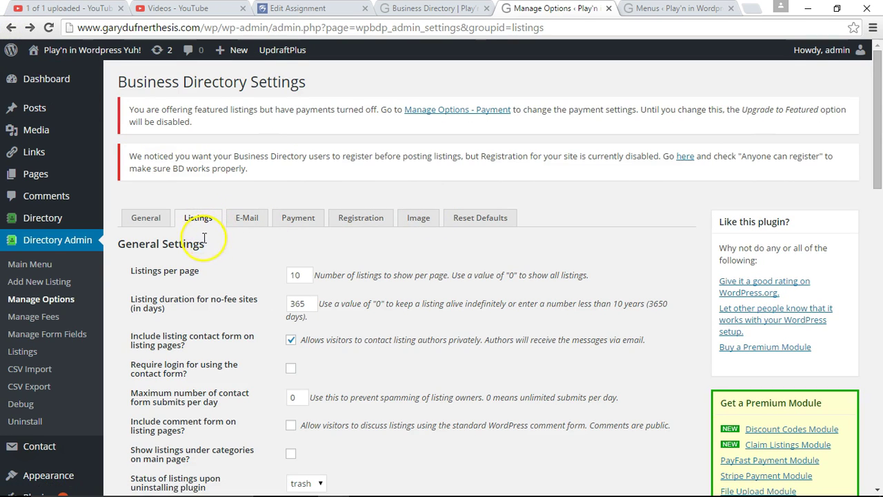
Disable showing the "Submit listing" button in the General settings' Directory Display Options and save the changes
left_click(154, 219)
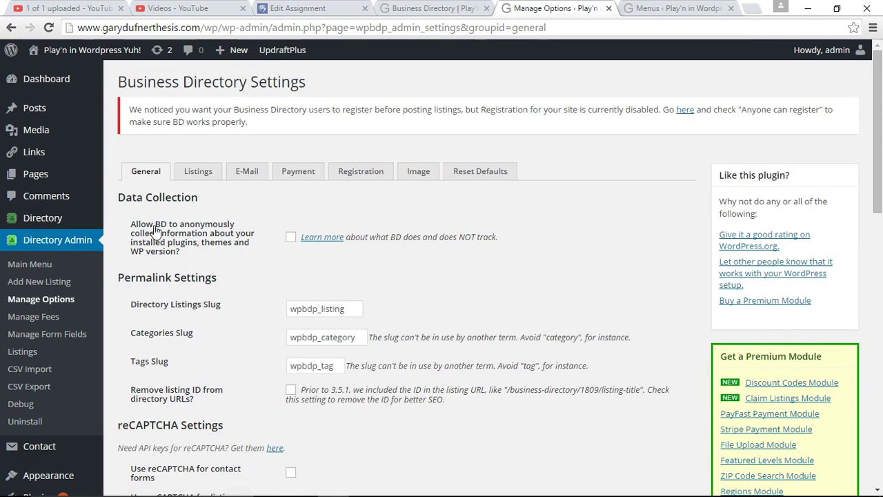
scroll(221, 272, "down", 6)
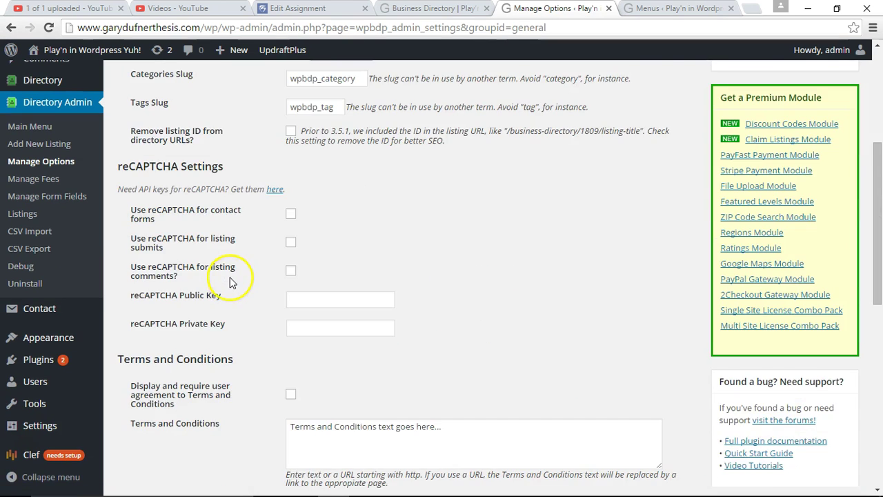
scroll(232, 281, "down", 1)
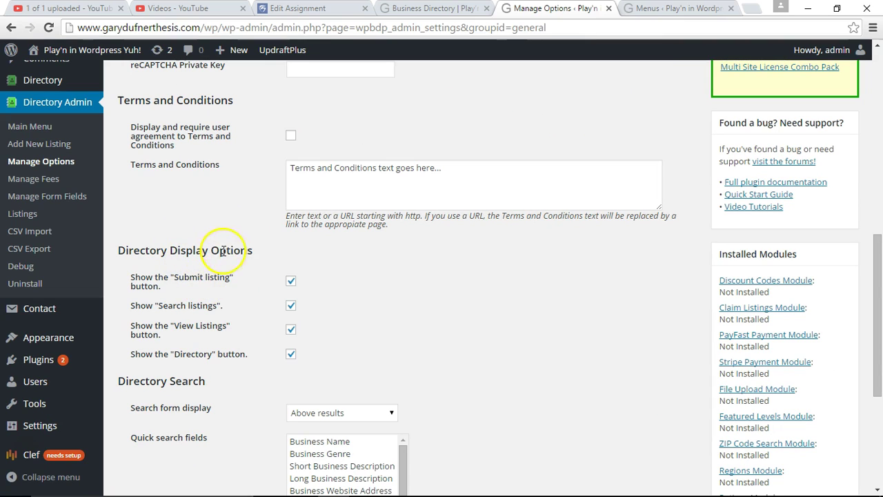
left_click(290, 283)
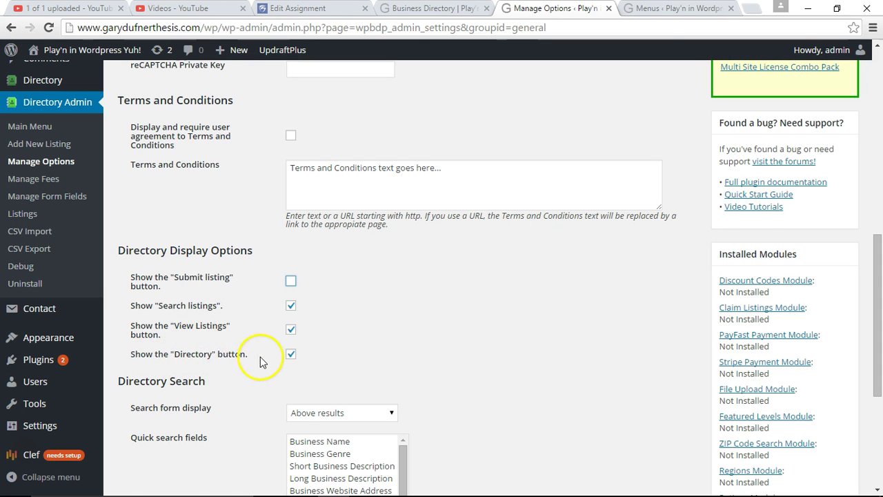
scroll(260, 356, "down", 4)
scroll(250, 366, "up", 5)
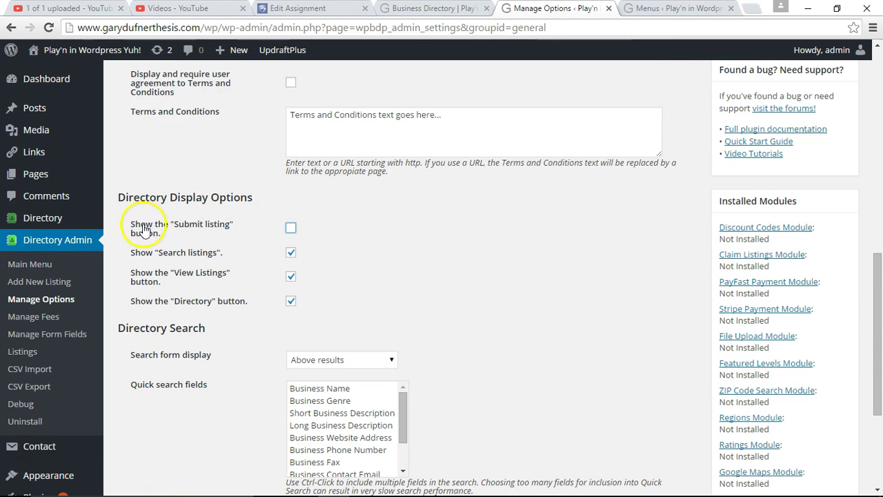
scroll(237, 236, "down", 3)
left_click(163, 431)
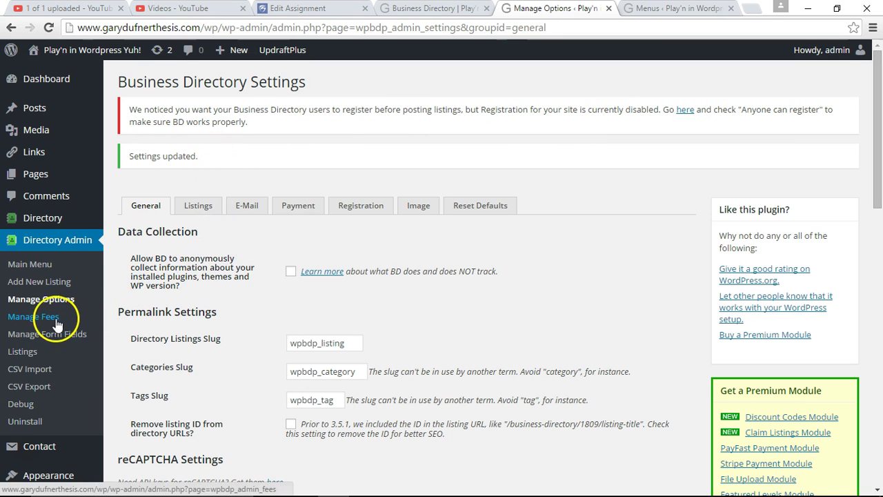
Start a new listing in the directory and title it with the person's full name
left_click(32, 354)
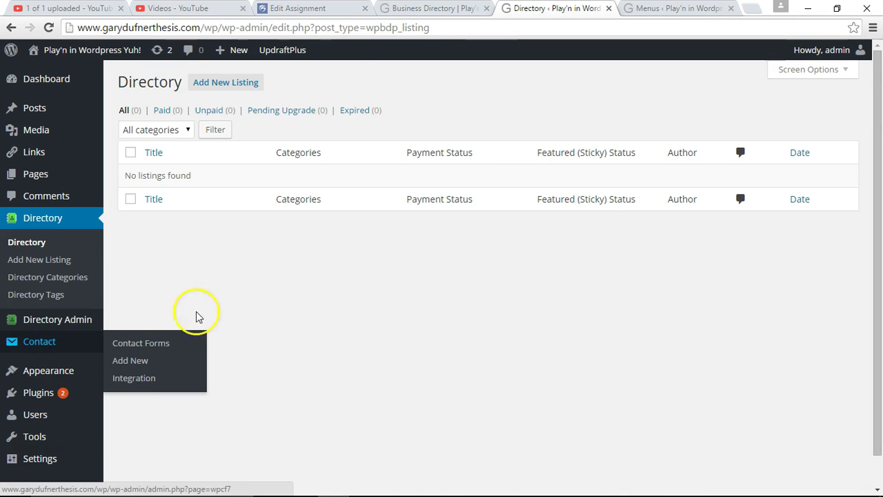
left_click(232, 82)
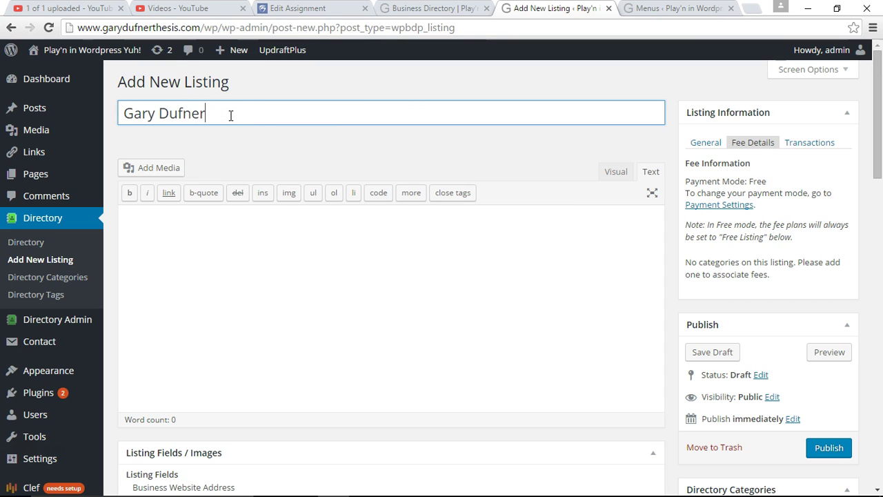
Fill the listing's description with the repeated text "Here is my biography" and publish the listing
left_click(260, 243)
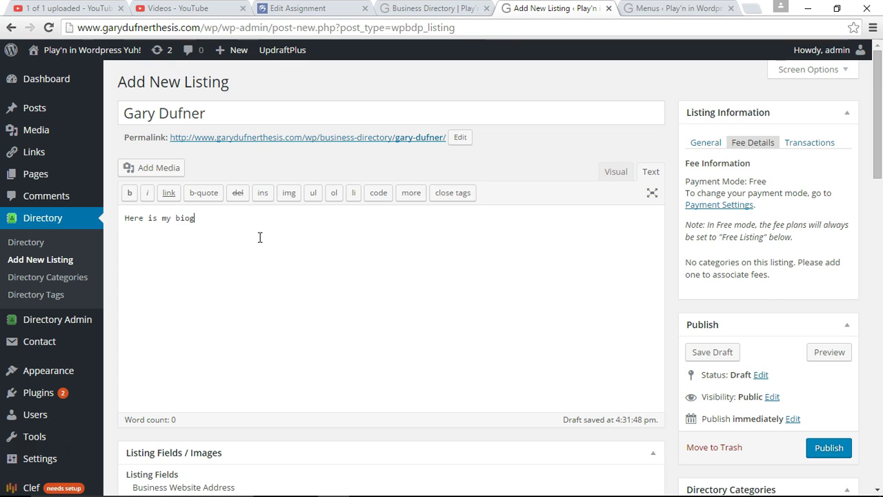
left_click_drag(287, 207, 90, 208)
key("ctrl+c")
key("Right")
key("ctrl+v")
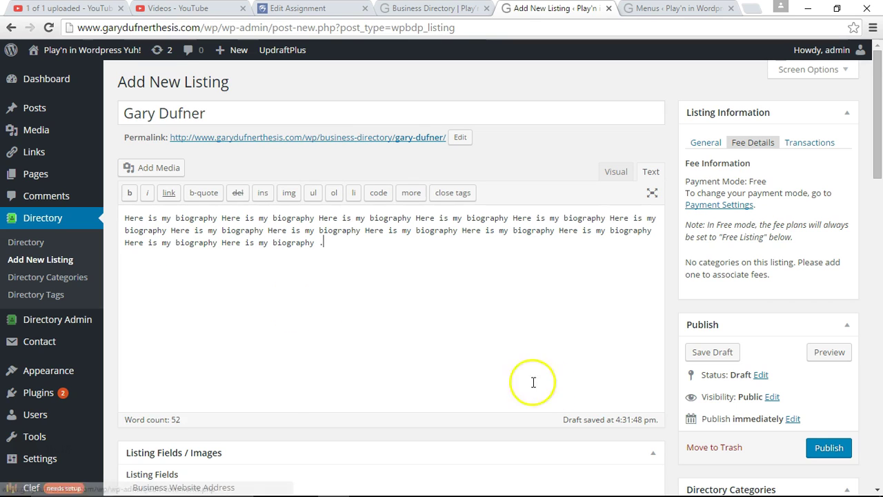
left_click(824, 450)
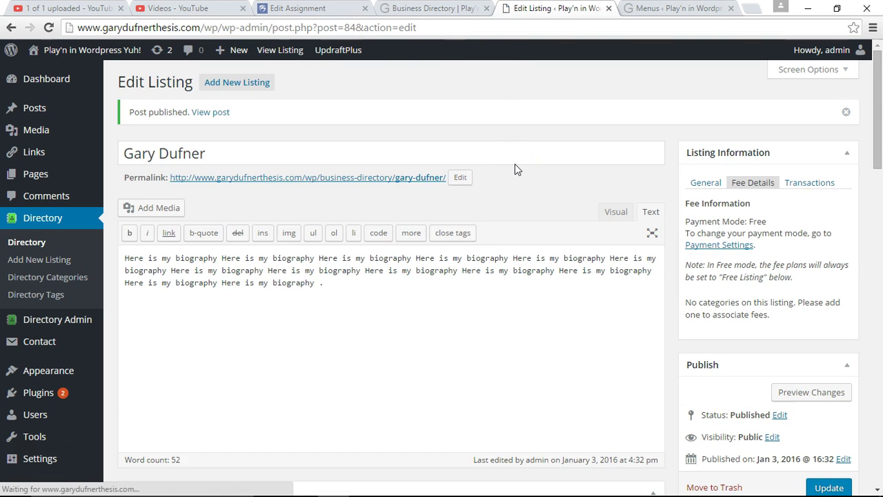
Reload the live Business Directory page to check the changed options and the published listing
left_click(434, 8)
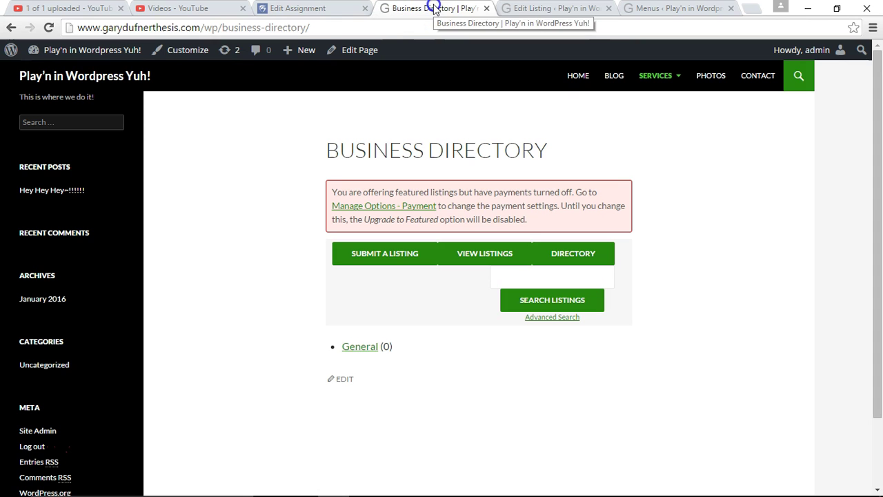
left_click(48, 28)
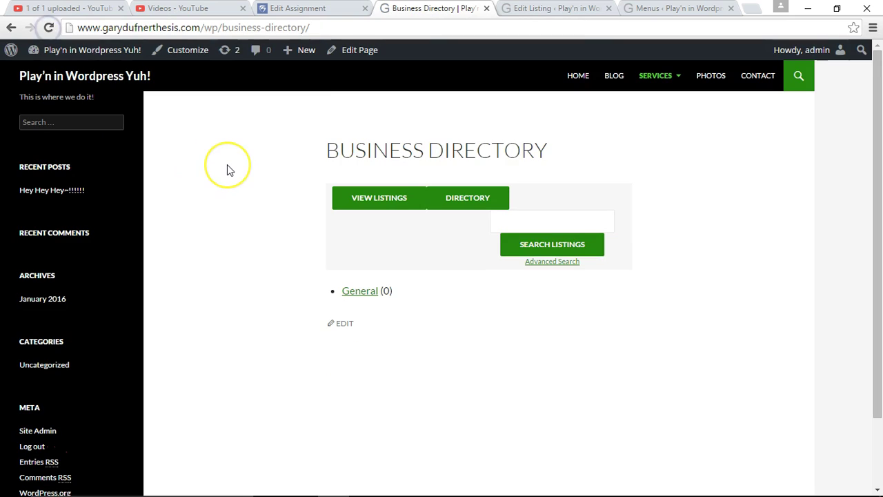
Check the General category on the live directory page, and start another new listing titled with the second person's name
left_click(360, 292)
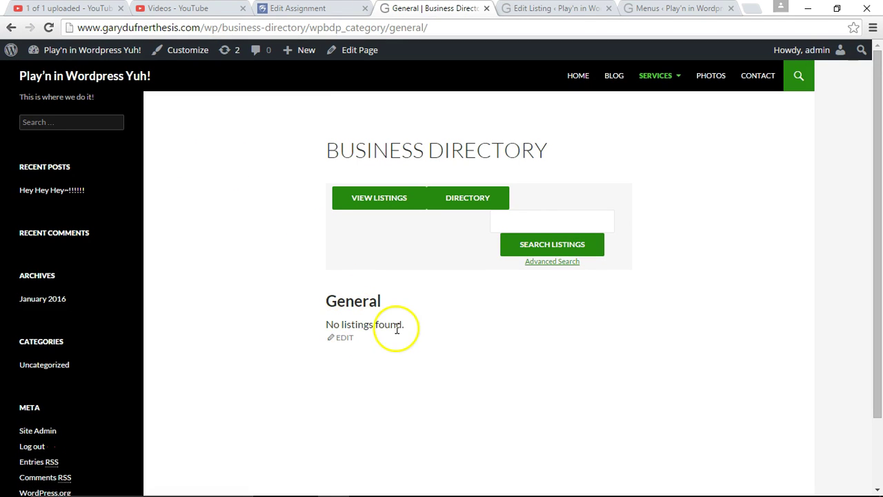
left_click(525, 9)
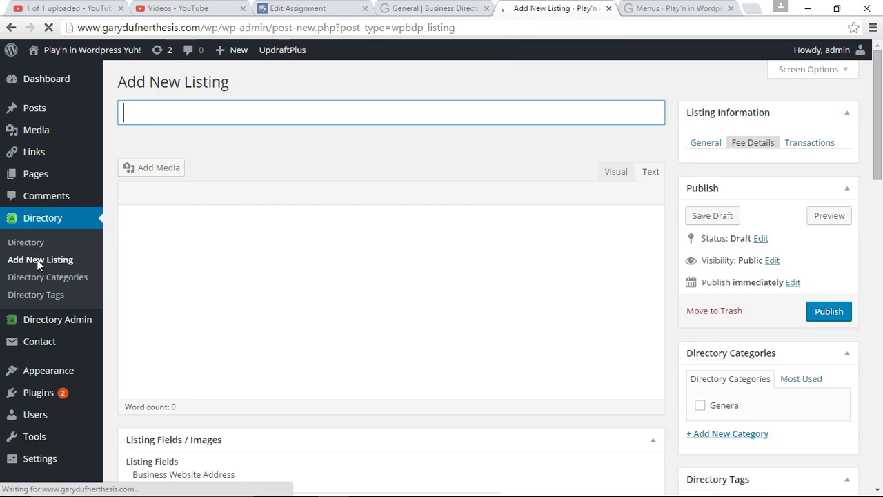
left_click(229, 115)
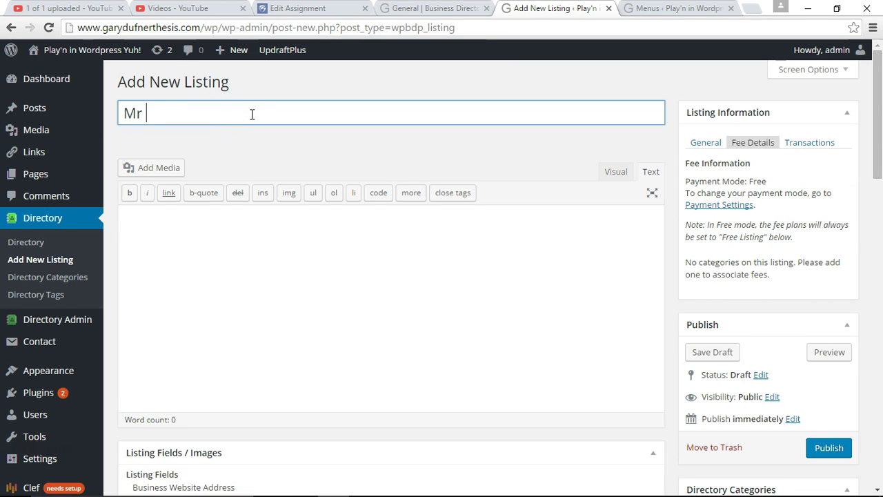
Fill the new listing's description with the repeated text "Here is my biography" and publish the listing
left_click(310, 258)
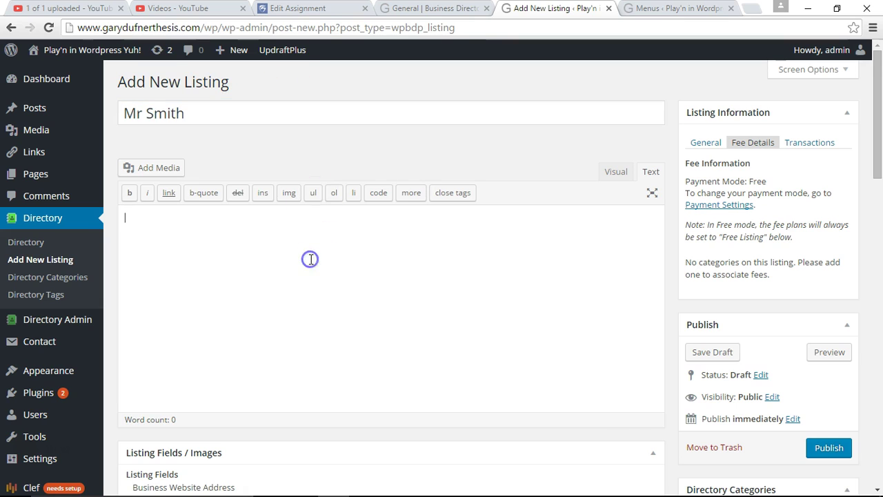
key("ctrl+v")
key("ctrl+v")
key("ctrl+v")
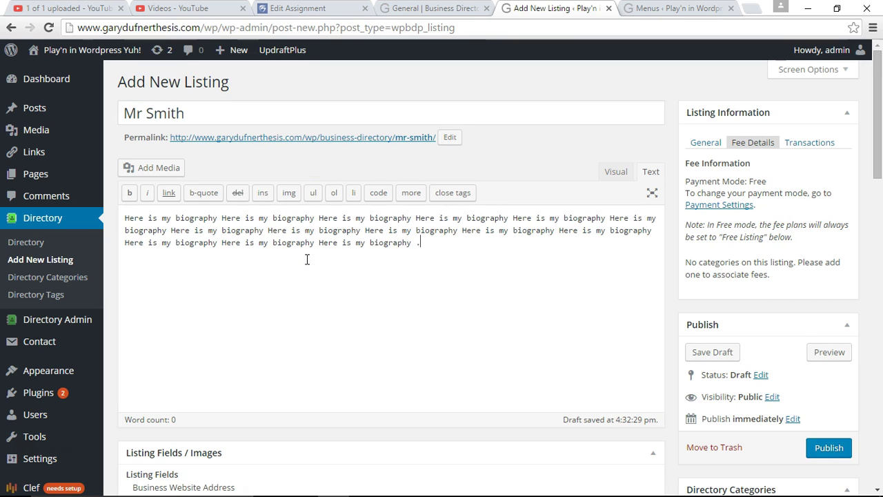
left_click(828, 447)
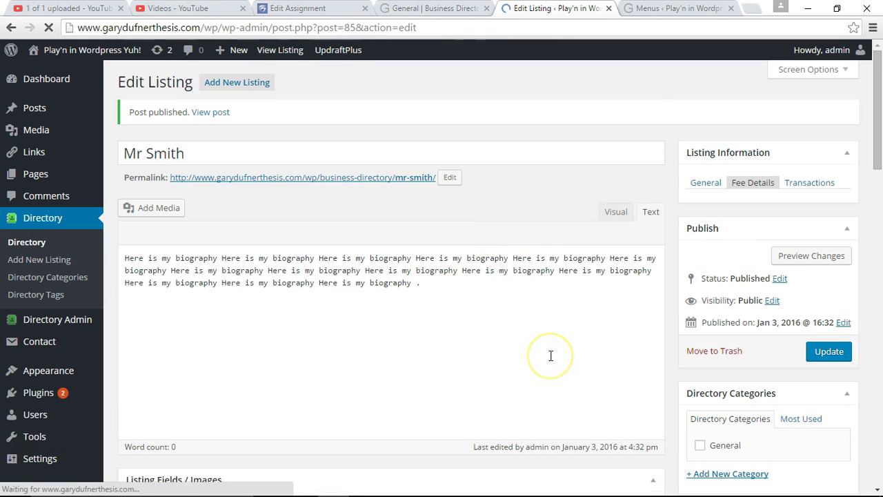
Examine the Directory Categories and Directory Tags pages and the General category's edit settings
left_click(37, 280)
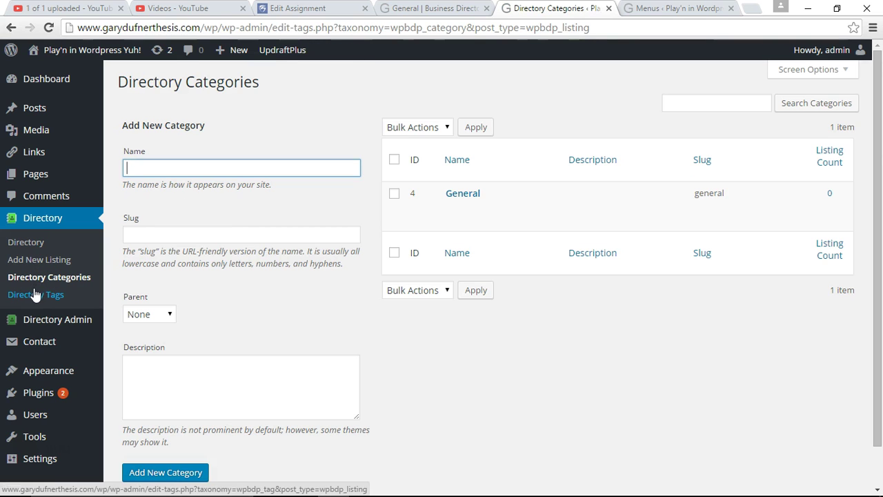
left_click(35, 295)
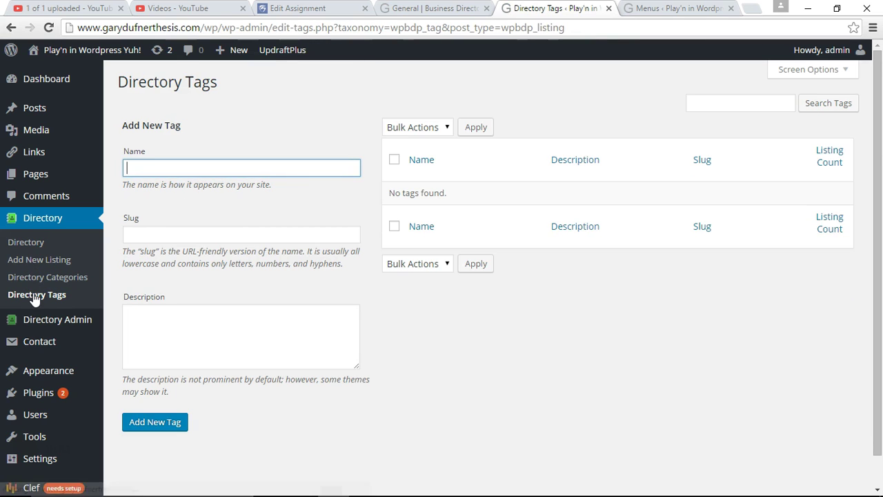
left_click(39, 275)
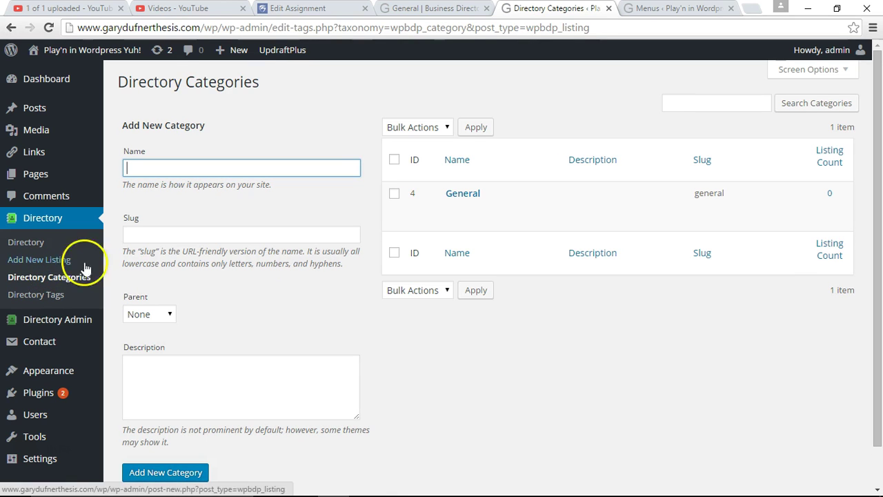
left_click(459, 194)
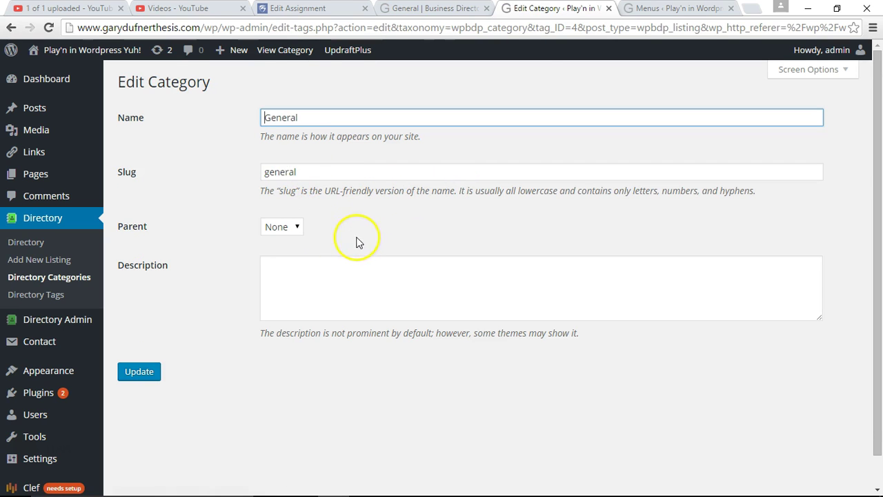
scroll(350, 241, "down", 1)
scroll(344, 242, "up", 1)
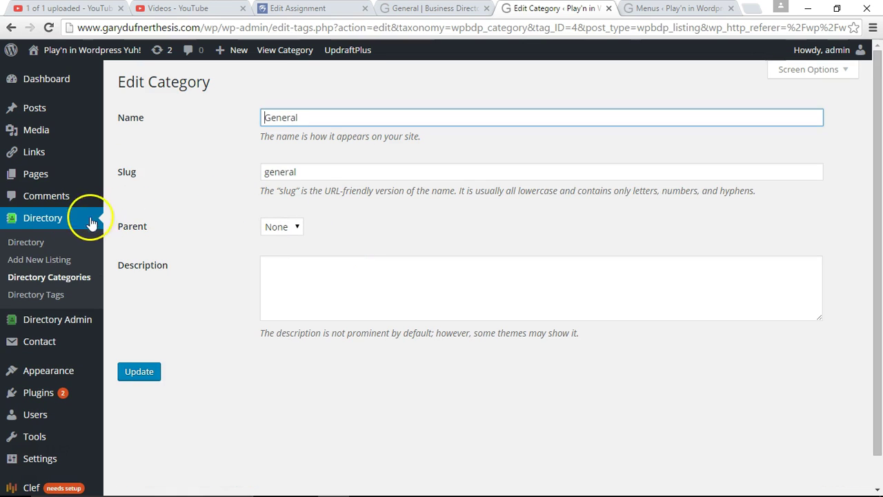
left_click(43, 276)
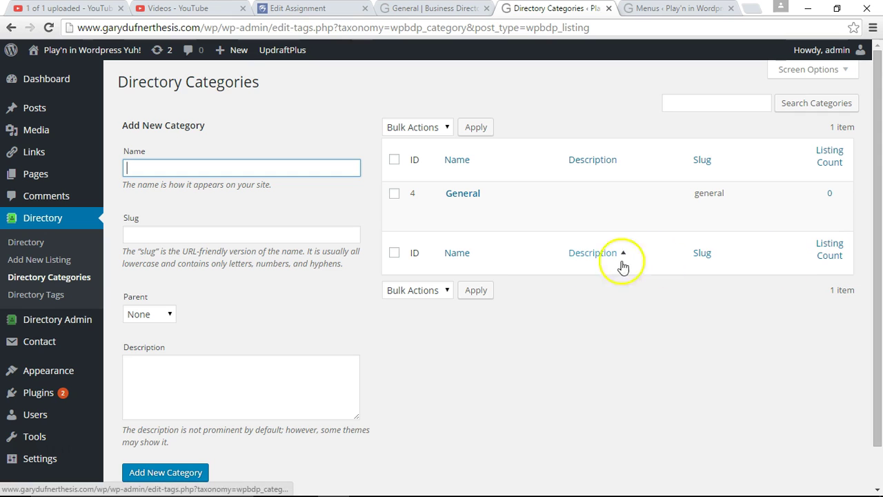
scroll(482, 288, "down", 1)
scroll(517, 284, "up", 1)
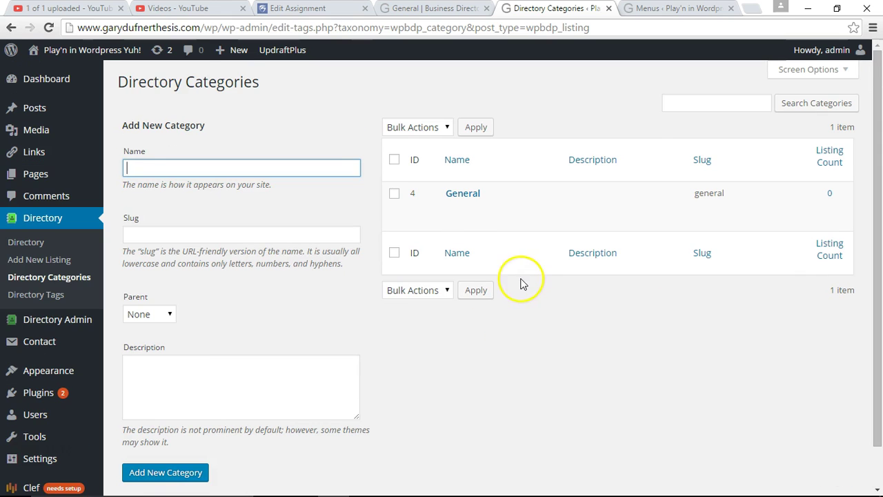
Return to editing the first published listing and assign it to the General directory category
left_click(8, 29)
left_click(8, 29)
left_click(9, 29)
left_click(8, 29)
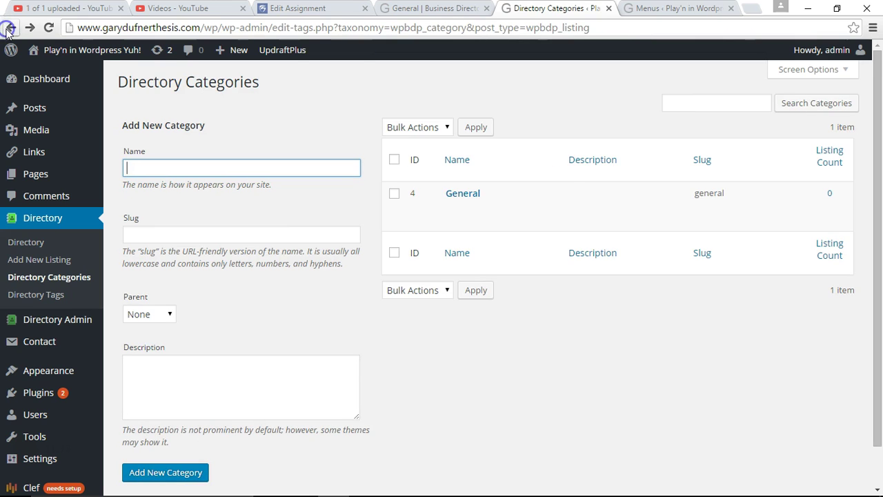
left_click(9, 29)
left_click(8, 29)
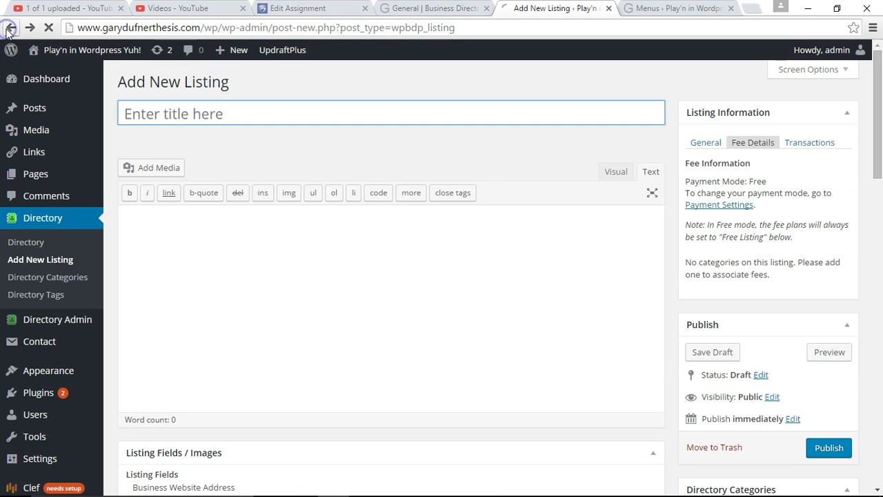
left_click(10, 29)
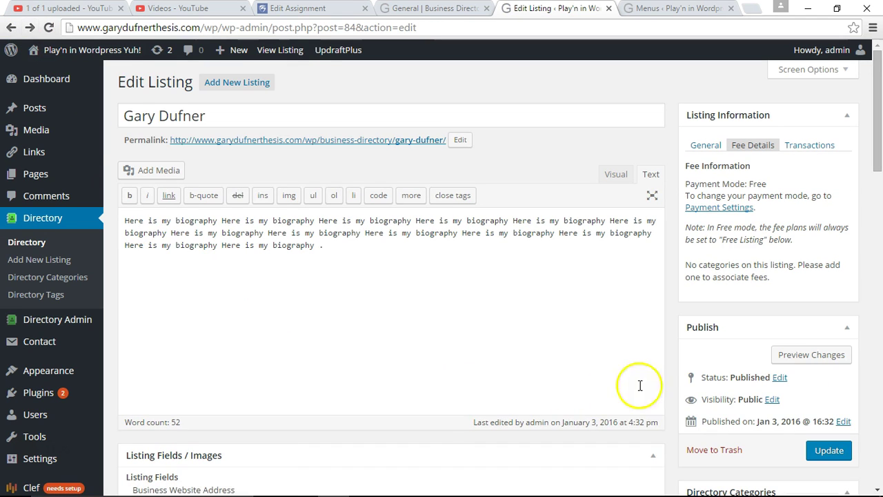
scroll(768, 290, "down", 4)
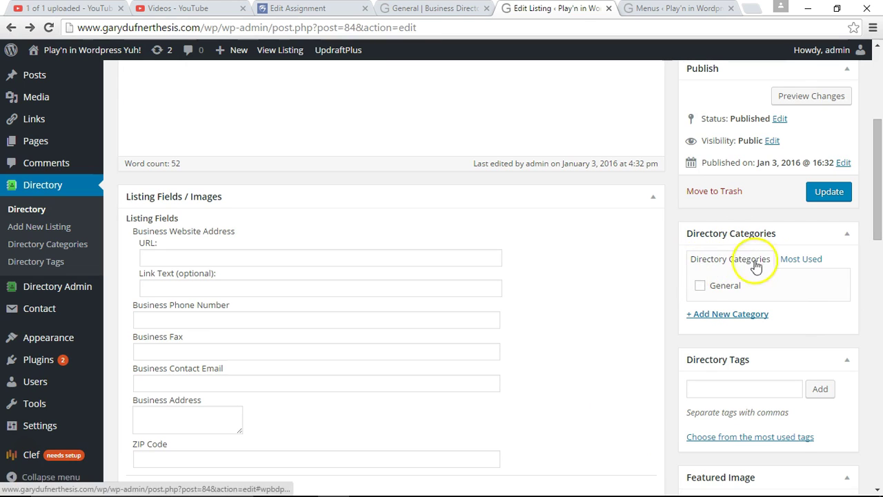
left_click(700, 287)
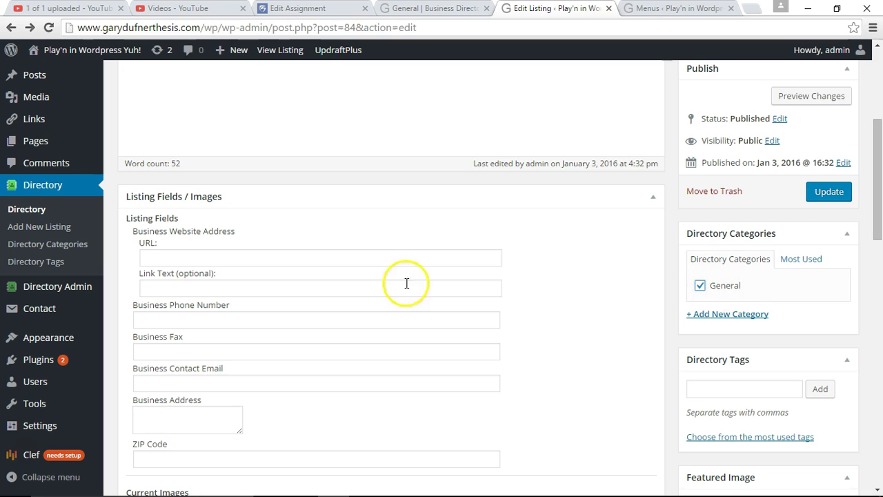
left_click(205, 258)
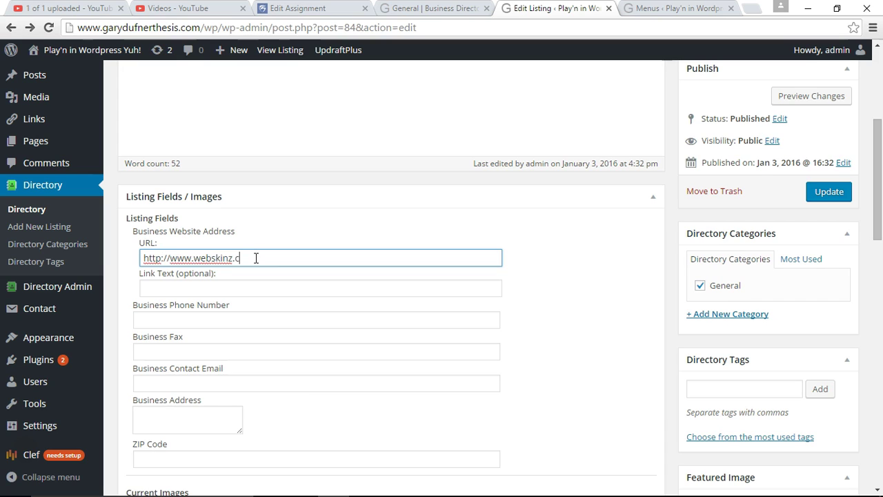
left_click(308, 264)
left_click(215, 289)
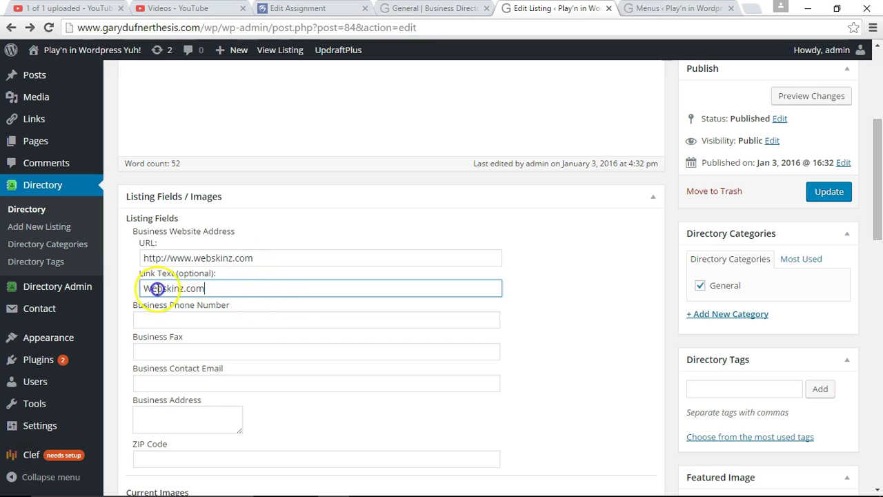
mouse_move(51, 293)
left_click(267, 256)
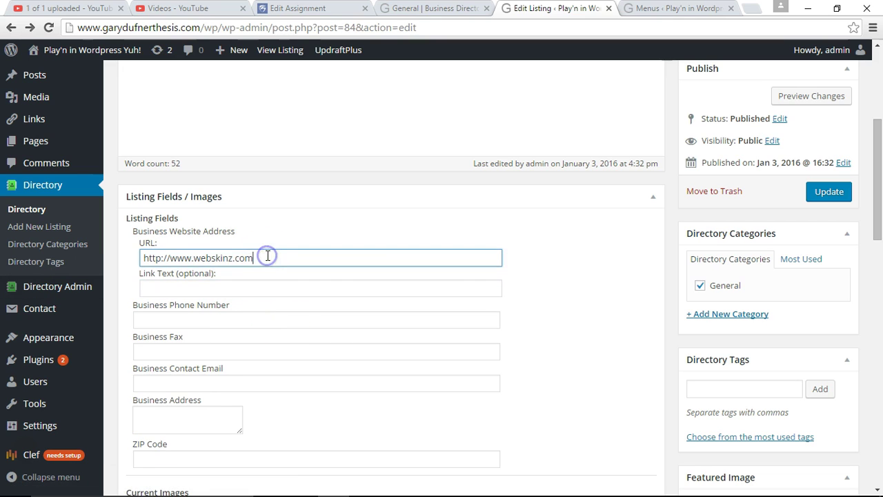
left_click(206, 319)
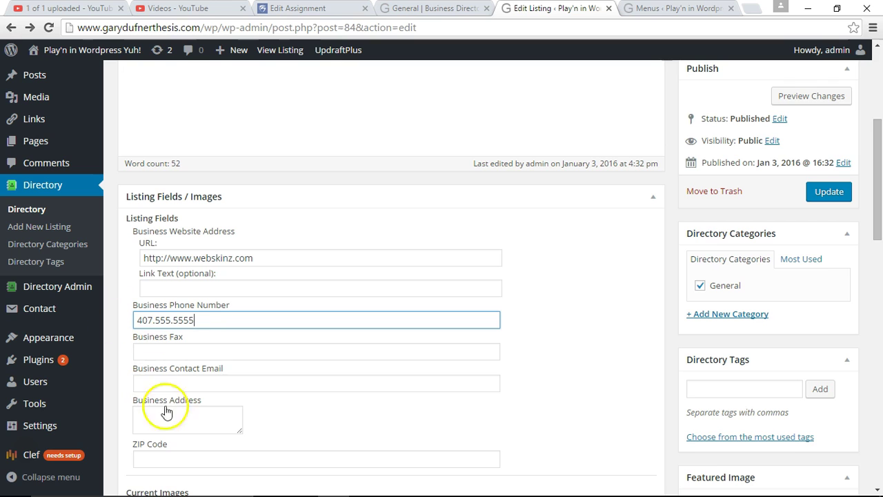
scroll(400, 385, "down", 2)
left_click(190, 329)
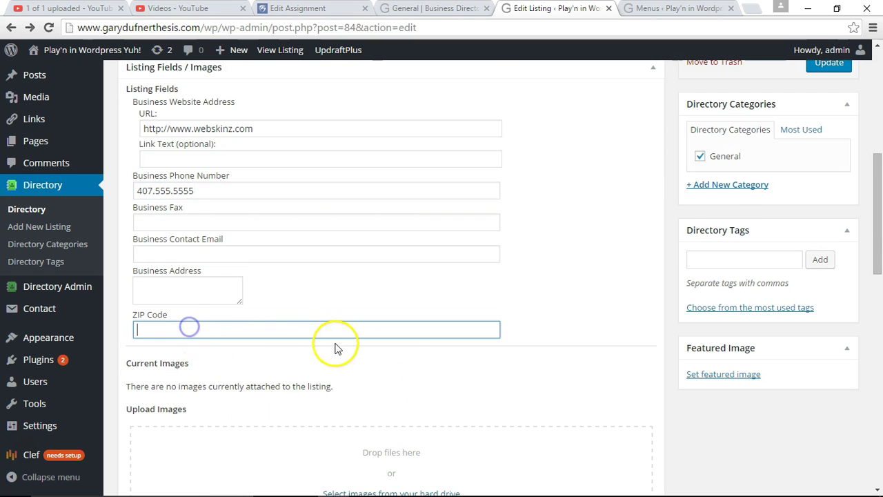
Disable comments in the listing's Discussion options
scroll(372, 338, "down", 2)
scroll(276, 331, "down", 1)
scroll(331, 314, "down", 2)
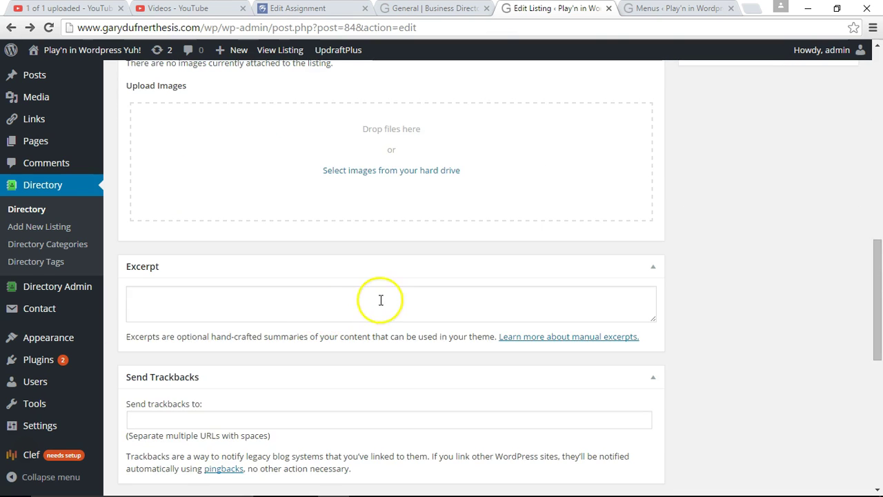
scroll(383, 298, "up", 2)
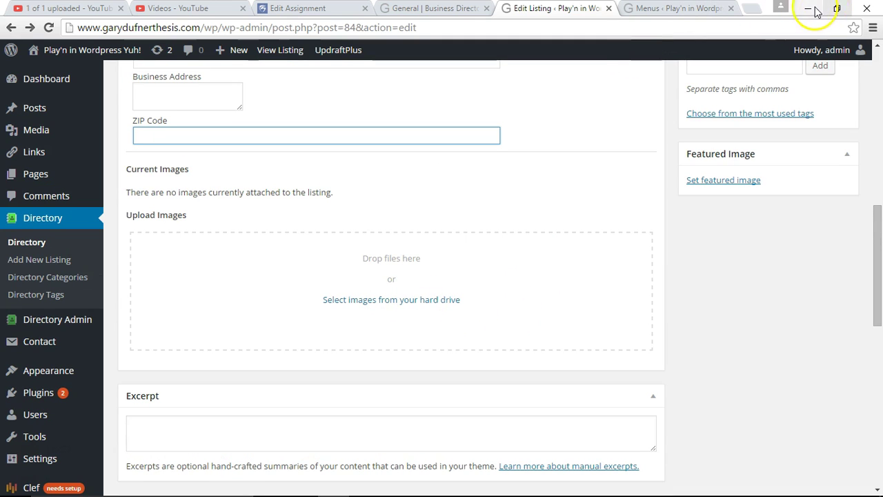
scroll(449, 252, "down", 4)
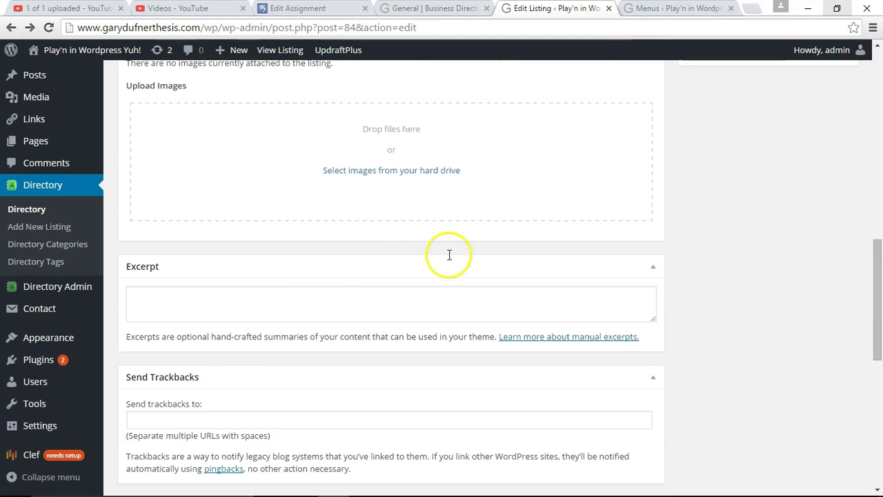
scroll(386, 258, "up", 2)
scroll(373, 259, "down", 2)
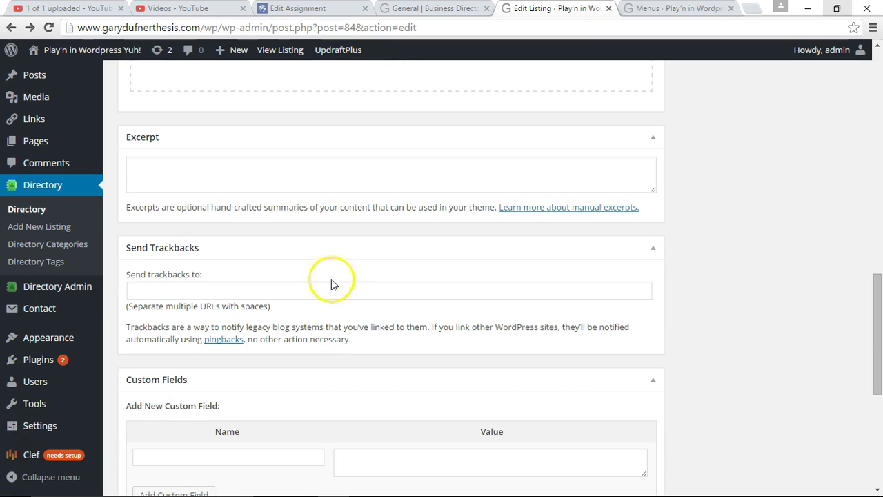
scroll(365, 276, "down", 4)
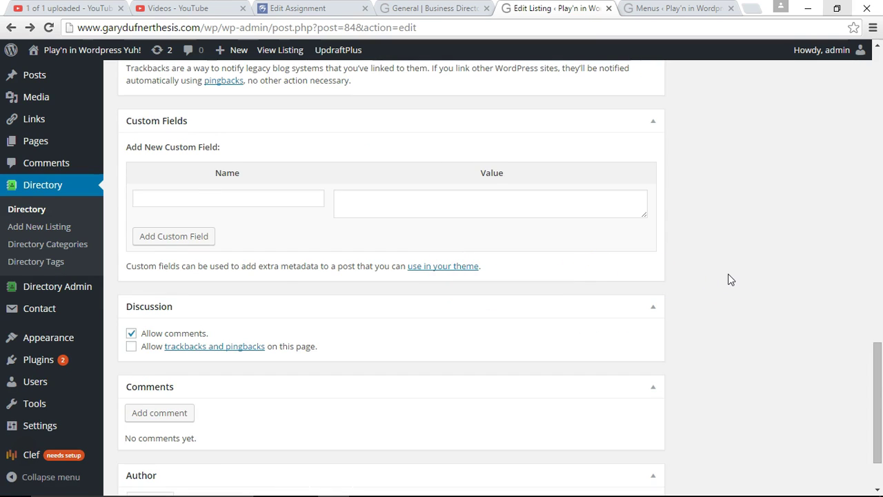
scroll(731, 279, "down", 1)
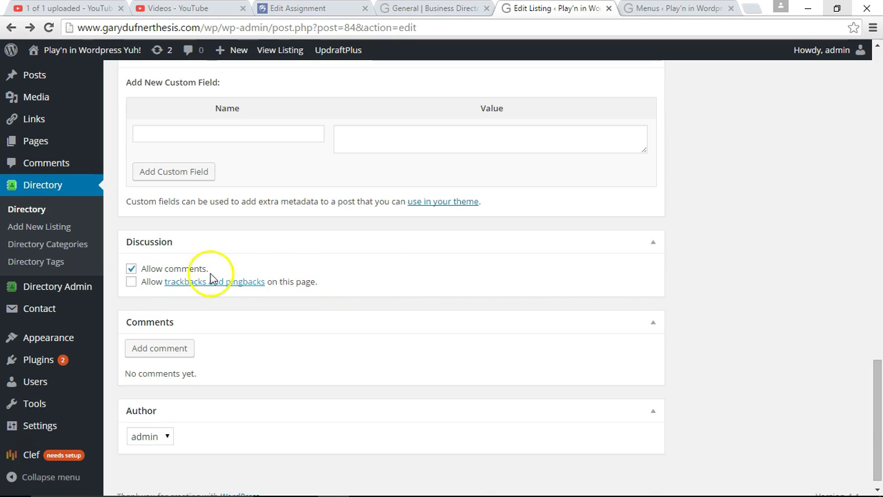
left_click(131, 269)
scroll(735, 267, "down", 1)
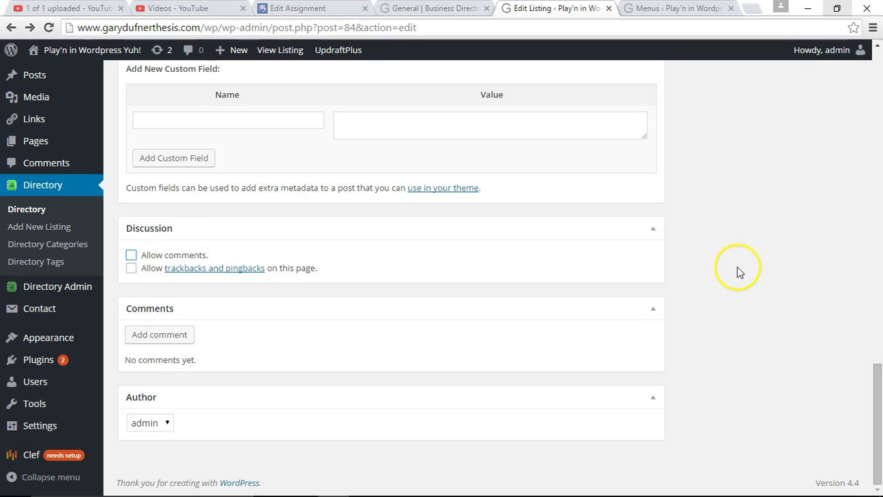
Review the listing's General category assignment and update the published listing
scroll(738, 271, "up", 15)
scroll(734, 273, "down", 2)
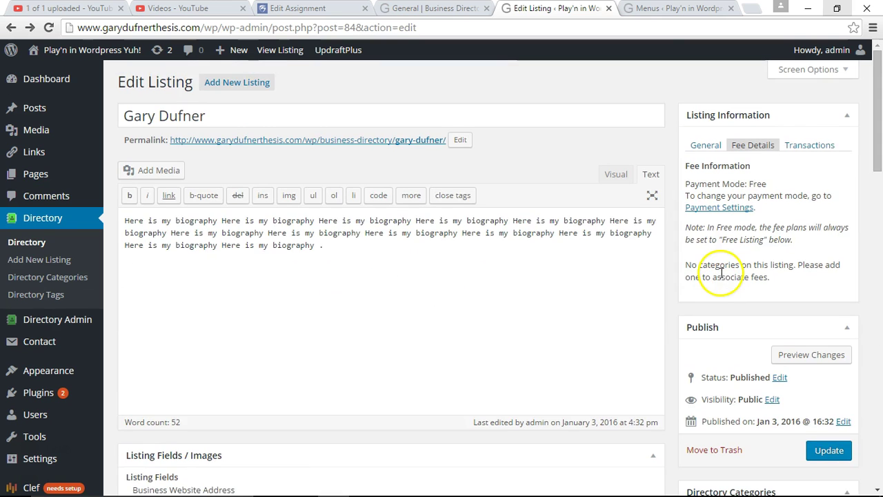
scroll(725, 279, "down", 1)
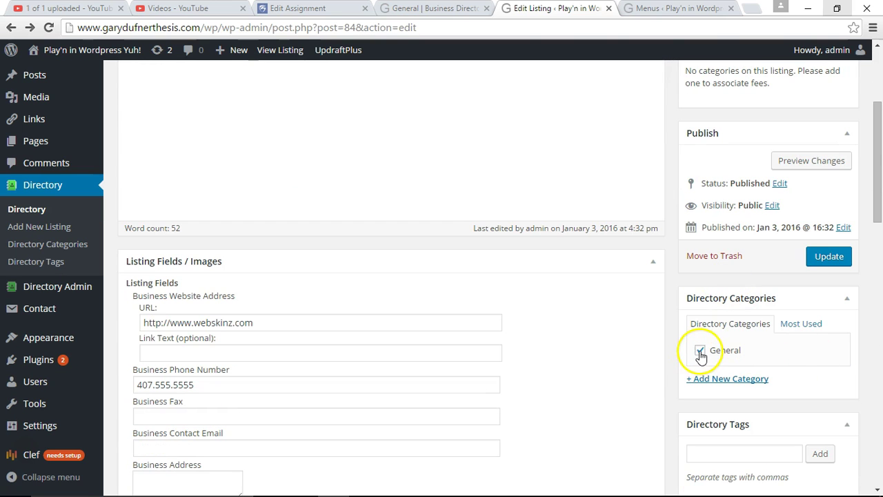
left_click(828, 258)
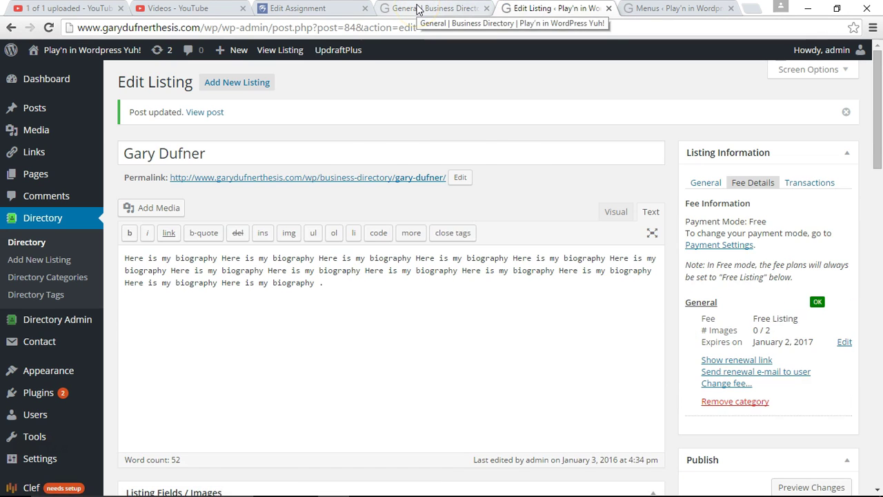
Reload the live General category page and examine how the updated listing is displayed
left_click(422, 8)
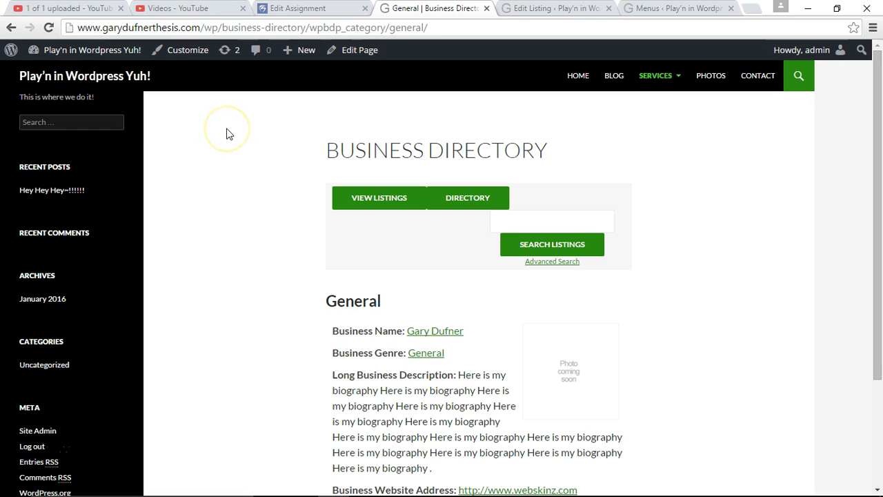
scroll(721, 152, "down", 3)
scroll(729, 162, "up", 3)
mouse_move(662, 81)
left_click(660, 116)
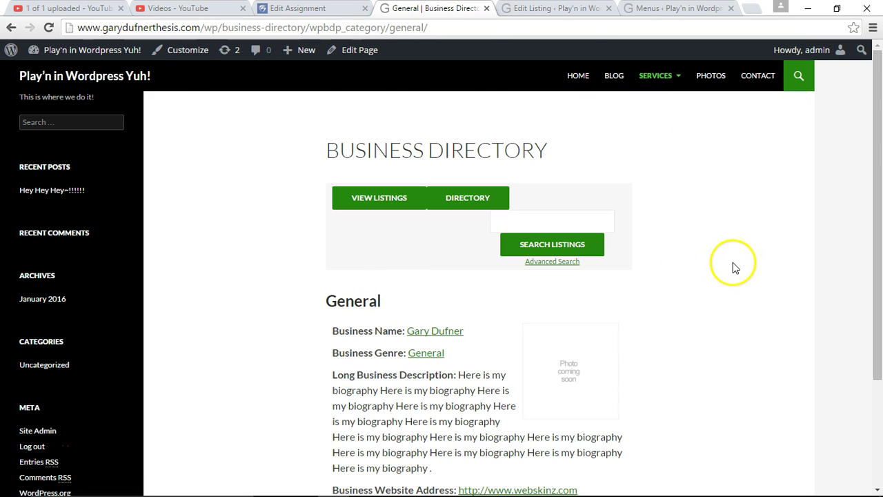
Check the listing's photo placeholder, website address and phone number on the live General category page
scroll(733, 266, "down", 1)
scroll(733, 267, "down", 1)
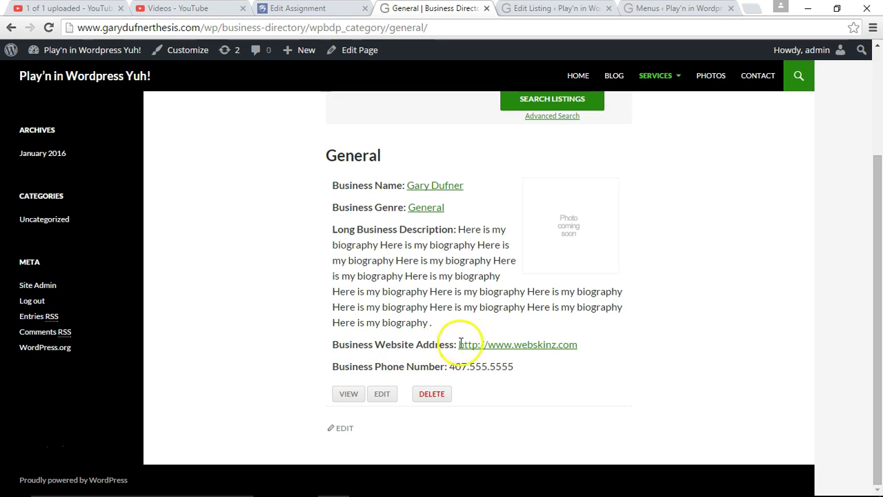
scroll(750, 338, "up", 2)
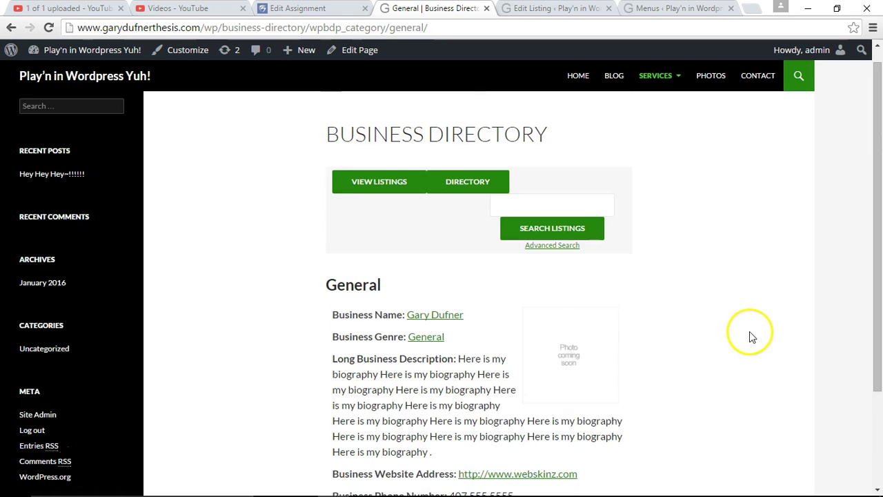
scroll(752, 335, "up", 1)
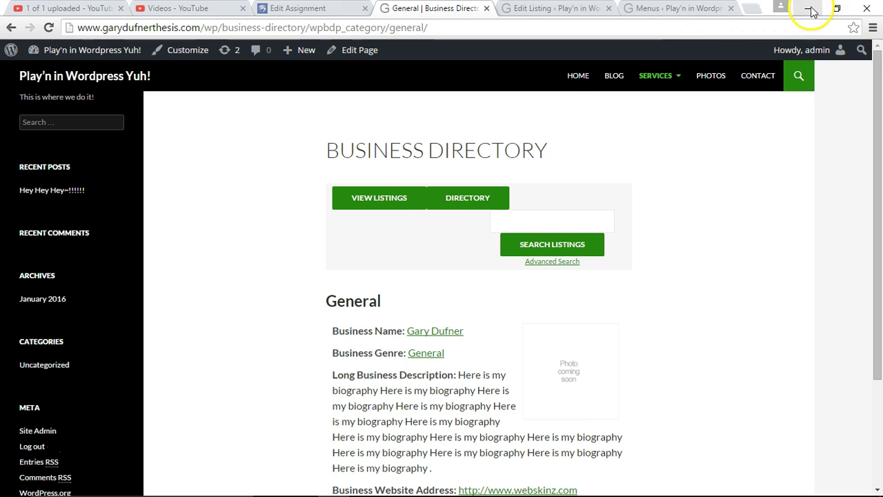
Upload 1.jpg from the desktop to the existing listing's images and update the listing
left_click(555, 9)
scroll(524, 290, "down", 3)
scroll(525, 290, "down", 12)
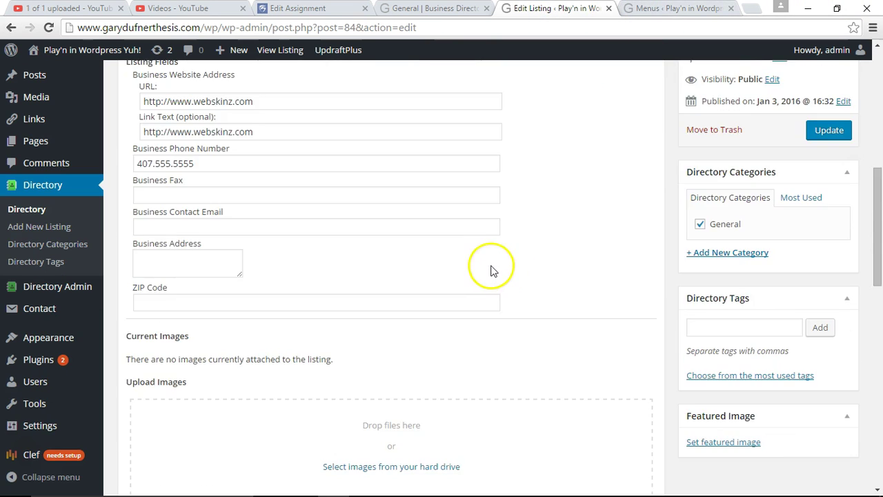
scroll(540, 248, "up", 5)
scroll(540, 245, "up", 3)
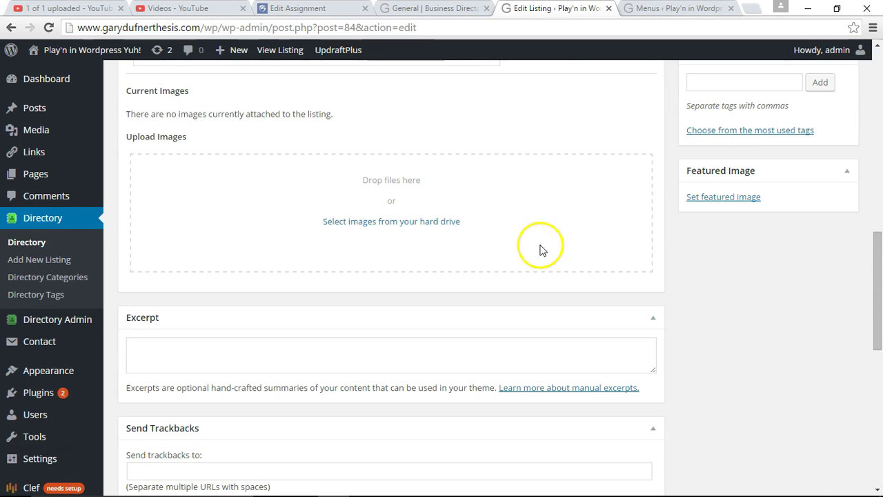
left_click(835, 8)
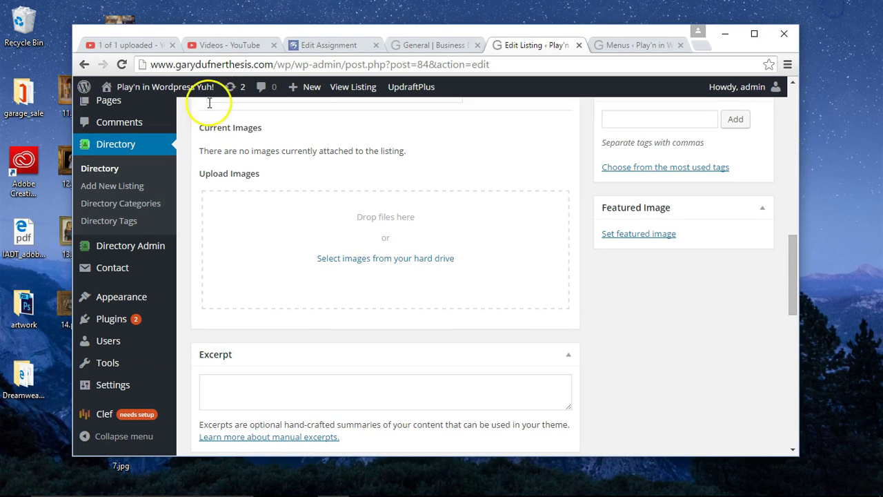
left_click_drag(197, 29, 324, 10)
left_click(124, 27)
left_click_drag(124, 27, 552, 217)
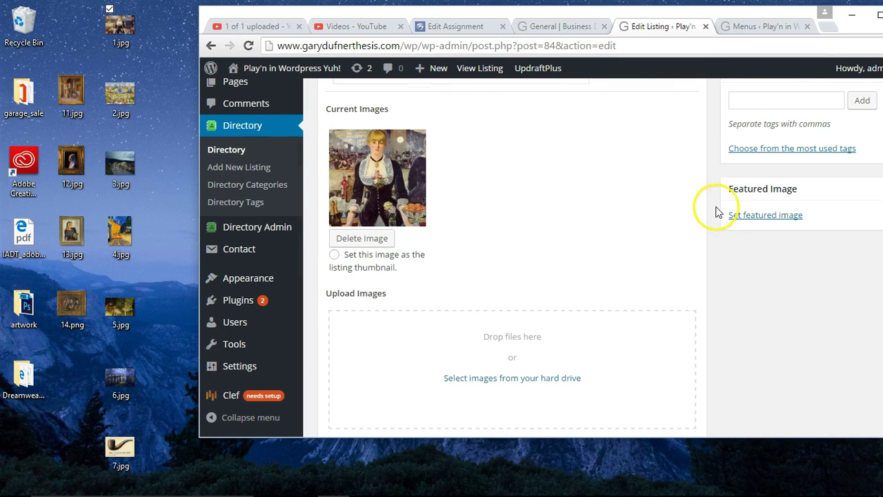
scroll(718, 213, "up", 4)
left_click(866, 162)
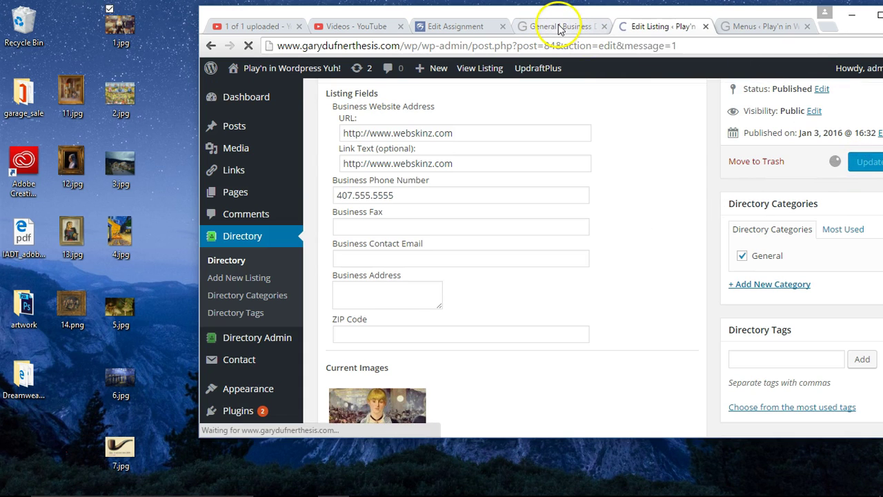
Reload the live General category page in a maximized window and check the listing's image
left_click(559, 26)
left_click_drag(676, 15, 499, 9)
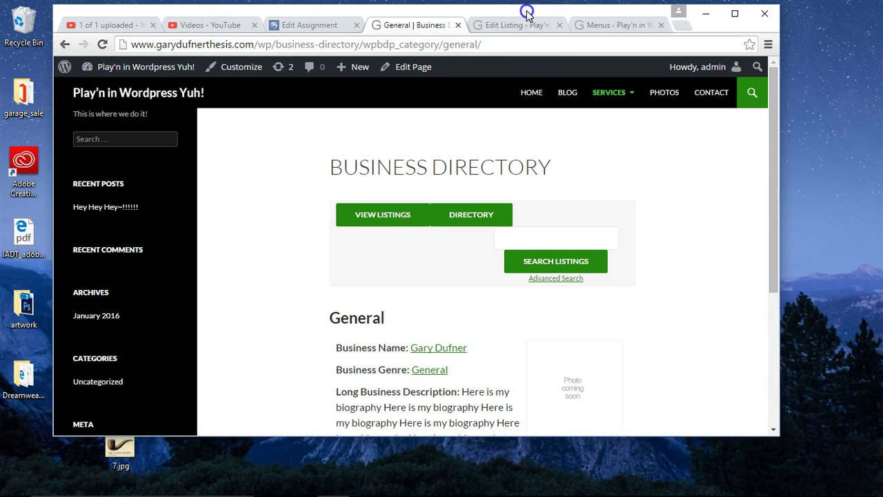
left_click(789, 14)
left_click(48, 27)
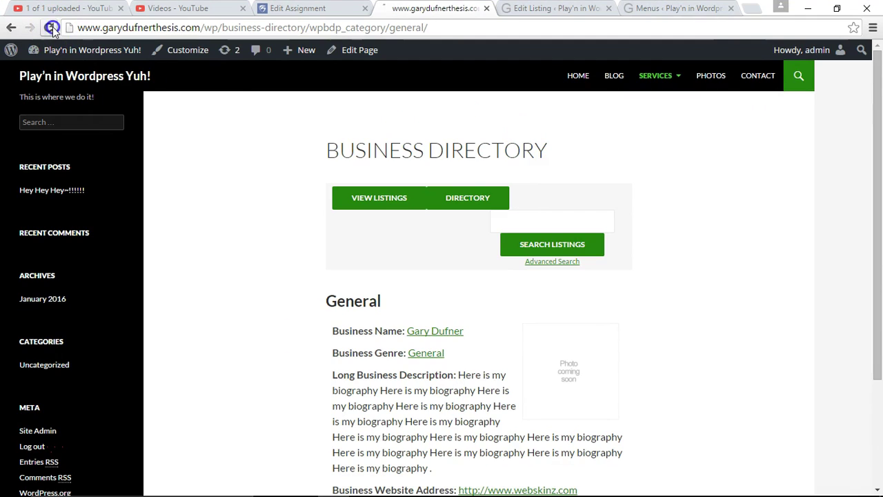
scroll(541, 312, "down", 2)
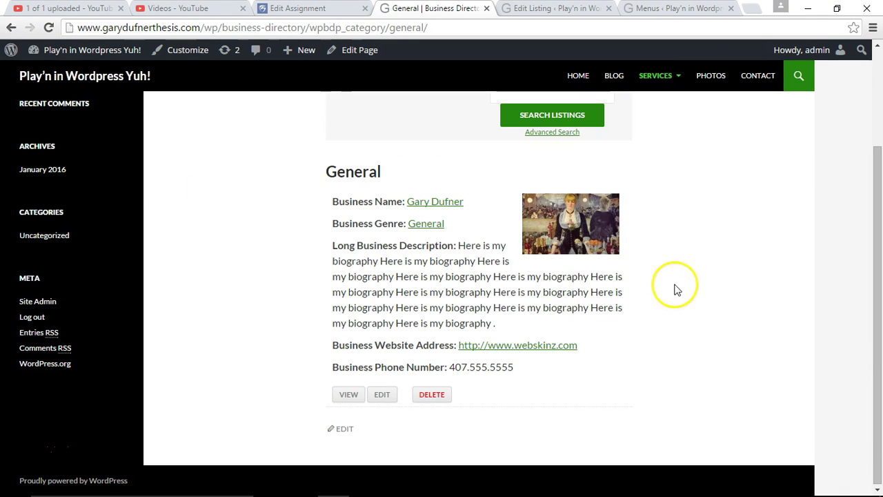
Open the listing's own page from its thumbnail, view the image enlarged and close the enlarged view
left_click(581, 232)
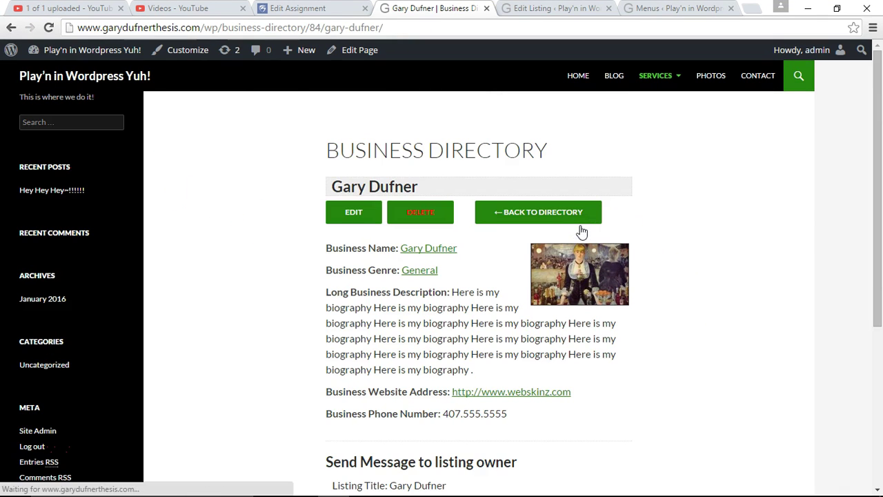
left_click(569, 275)
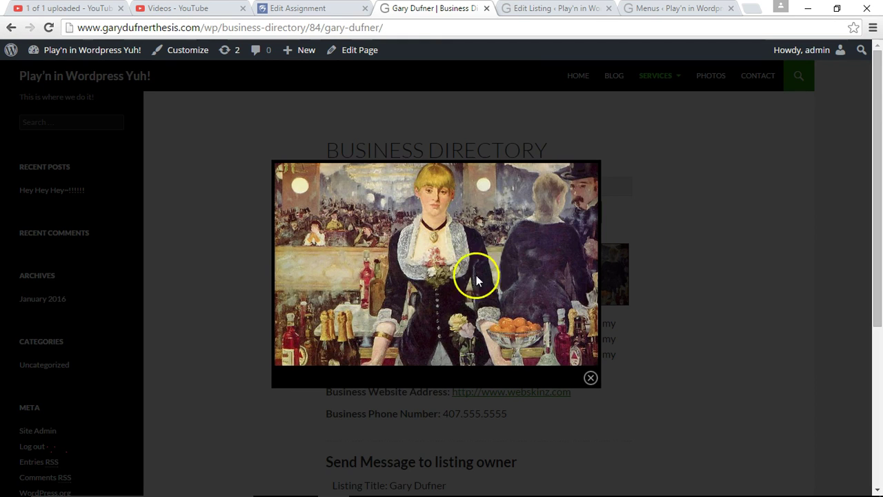
left_click(591, 378)
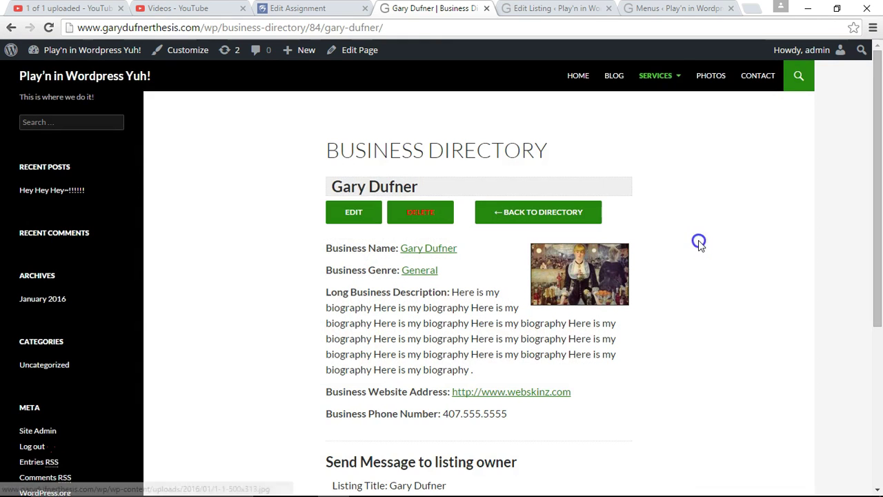
Create a new directory listing titled with the second person's name and paste the repeated "Here is my biography" text as its description
left_click(592, 7)
left_click(221, 152)
triple_click(242, 150)
left_click(244, 152)
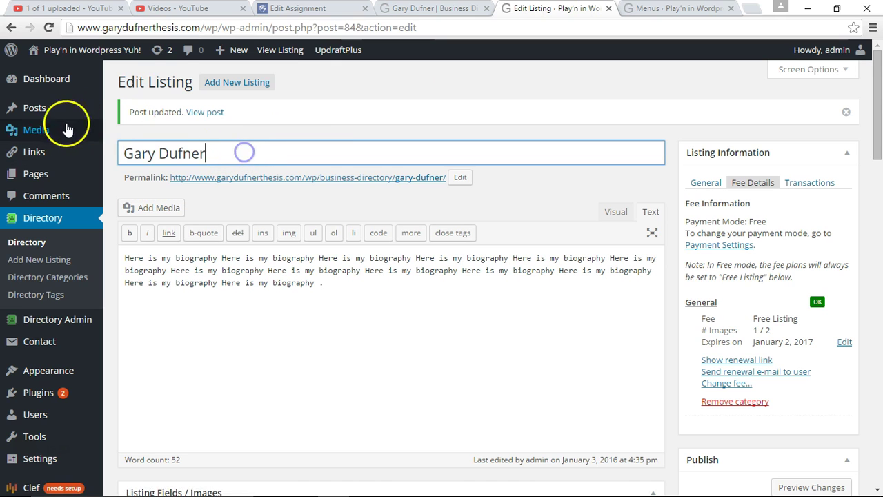
left_click(38, 259)
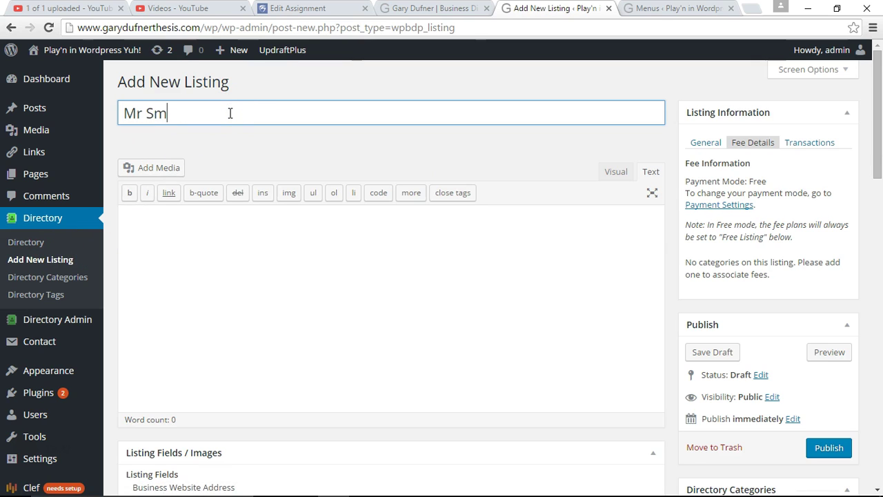
left_click(229, 245)
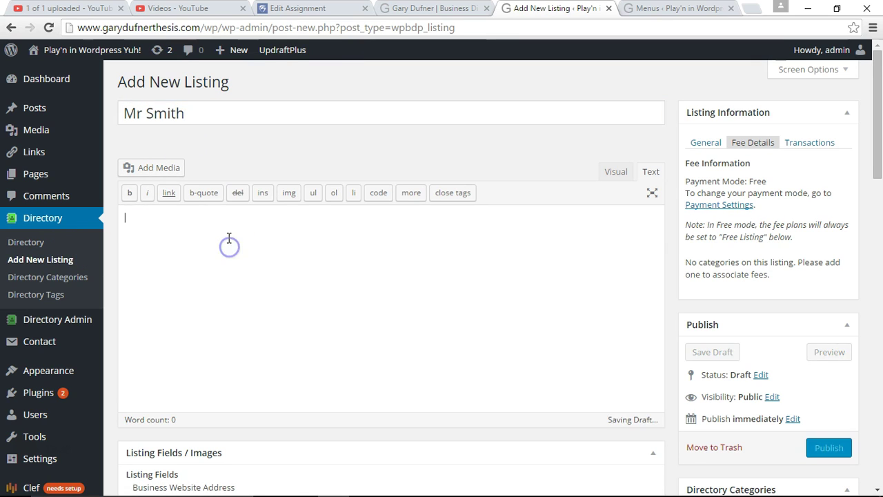
key("ctrl+v")
key("ctrl+v")
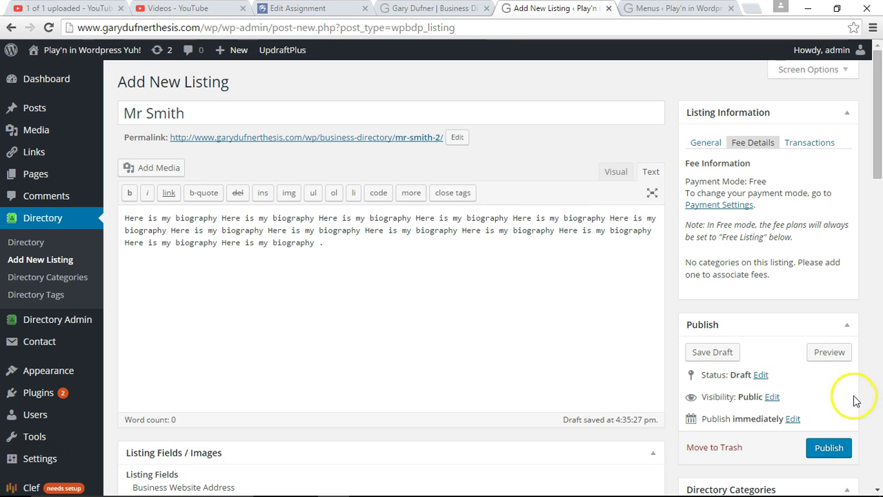
scroll(669, 345, "down", 2)
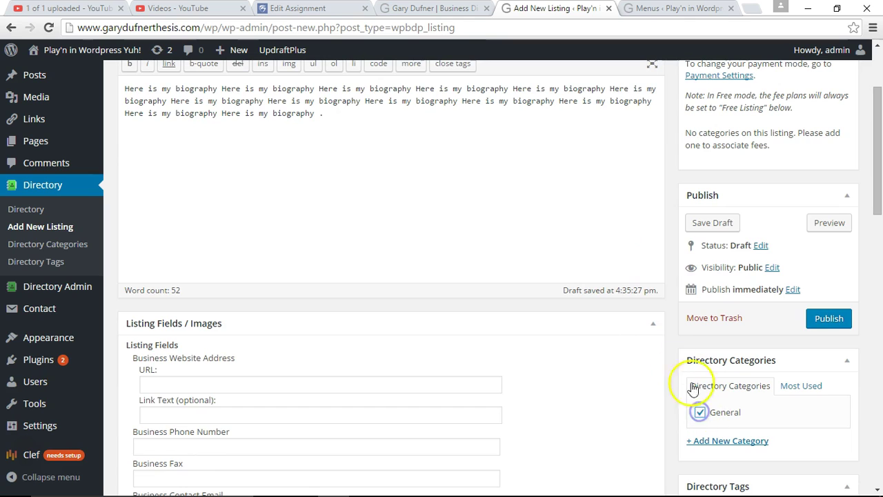
scroll(355, 262, "down", 2)
left_click(163, 255)
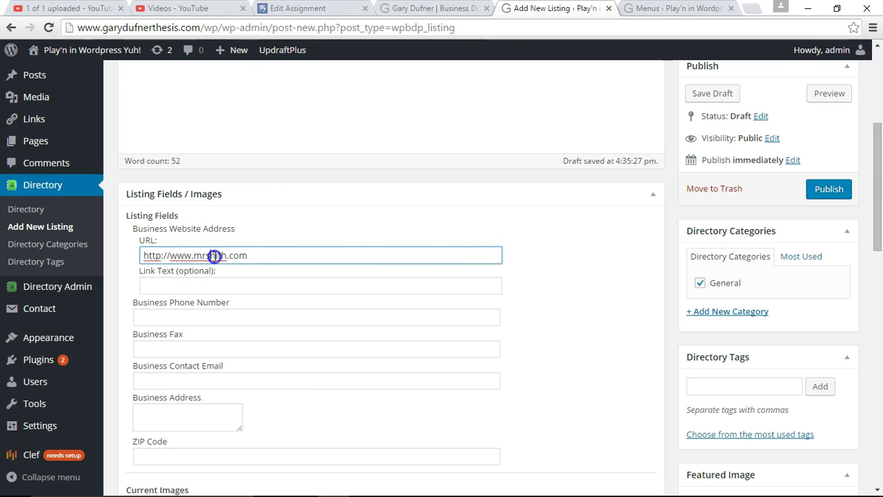
Upload 7.jpg from the desktop to the new listing's images
scroll(505, 270, "down", 6)
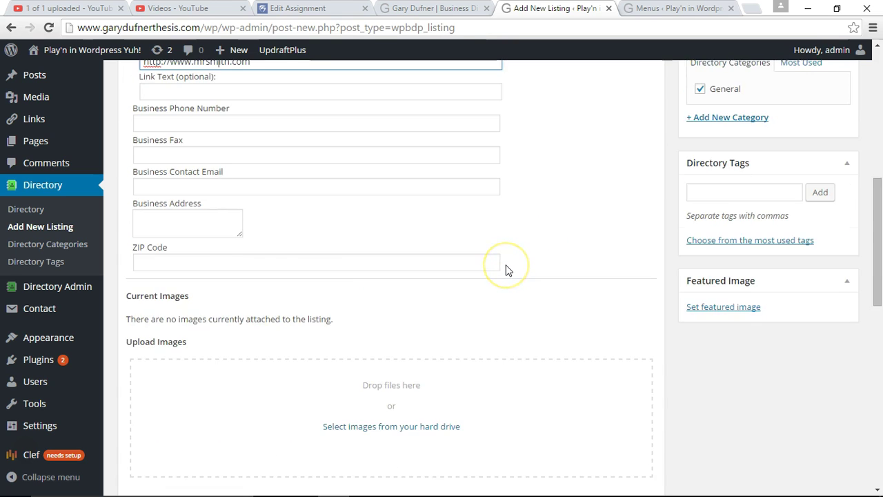
left_click(834, 7)
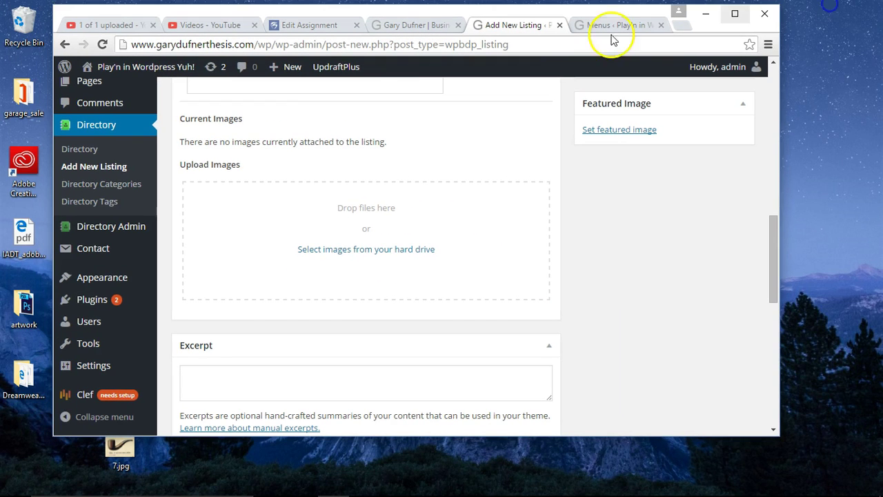
left_click_drag(125, 10, 280, 14)
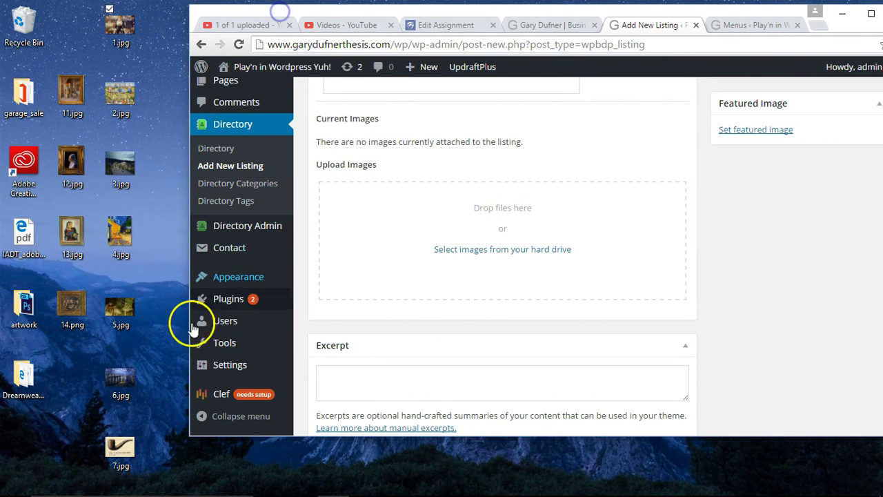
left_click_drag(120, 448, 467, 238)
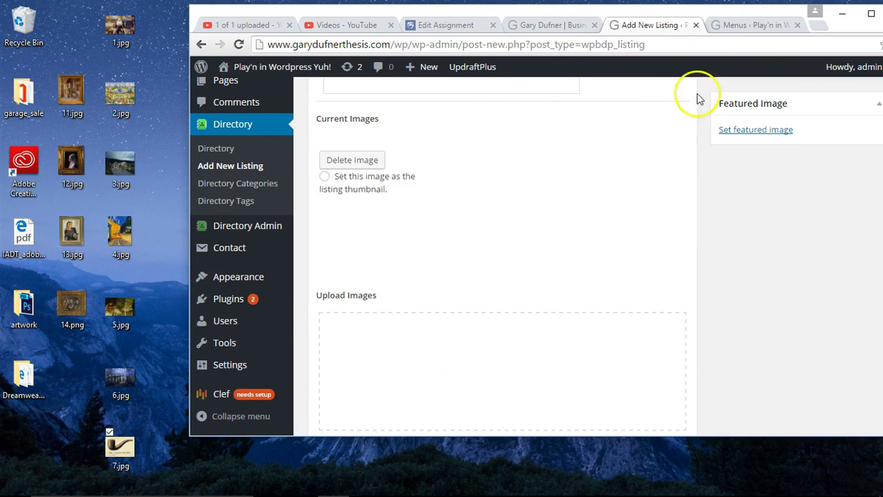
left_click_drag(699, 12, 566, 12)
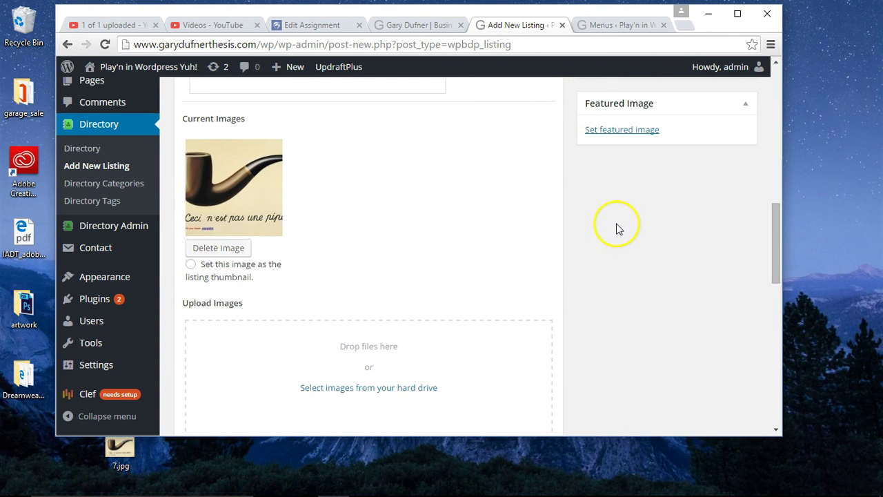
Review the new listing's comment setting in the Discussion options and publish the listing
scroll(607, 228, "down", 6)
scroll(596, 218, "down", 3)
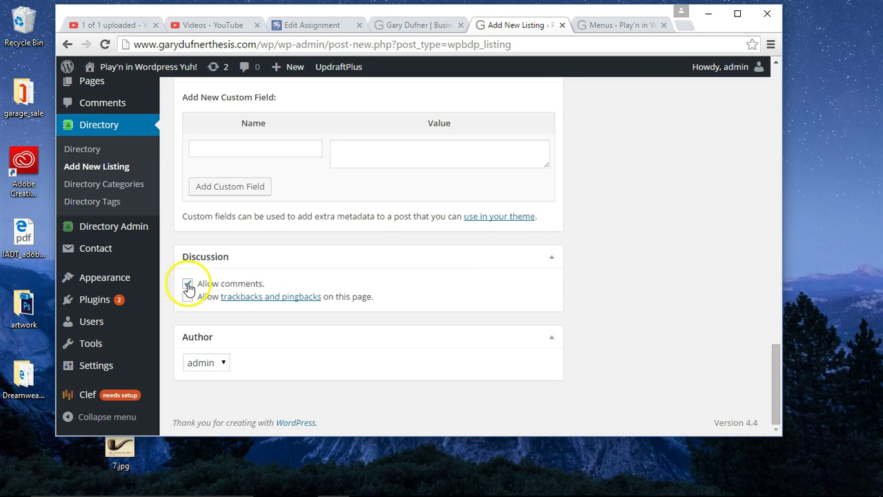
scroll(621, 221, "up", 10)
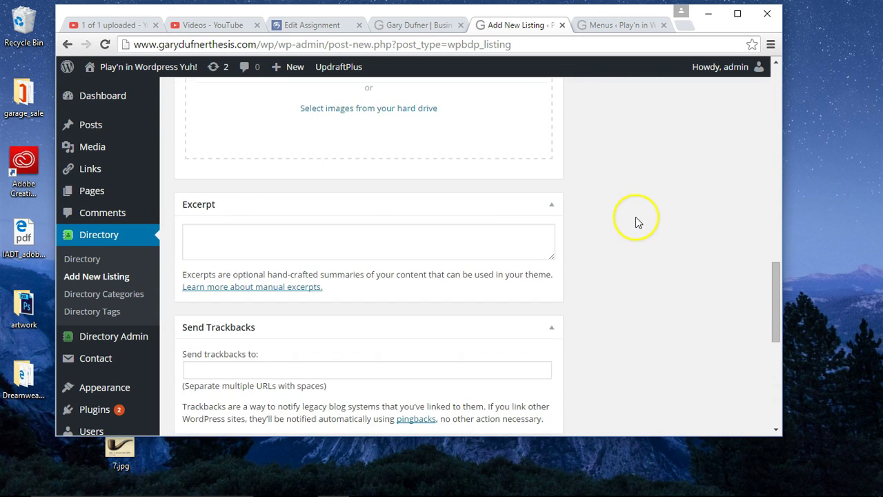
scroll(639, 221, "up", 10)
scroll(645, 223, "down", 5)
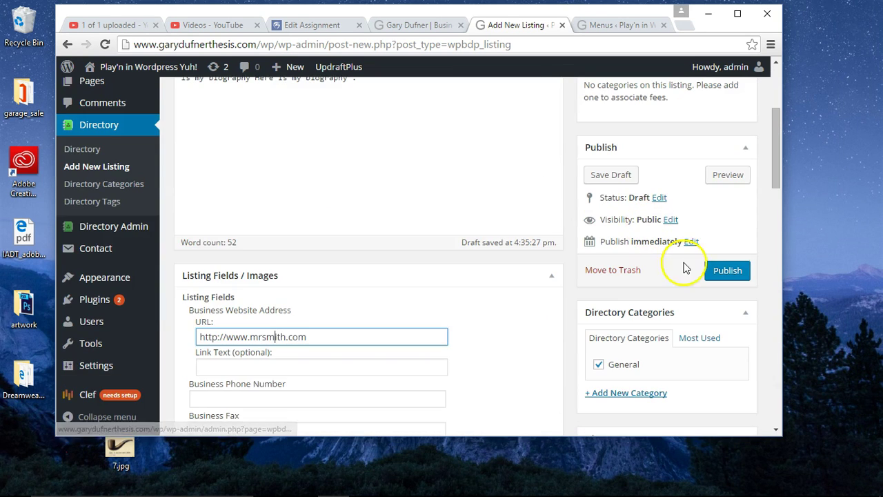
left_click(729, 271)
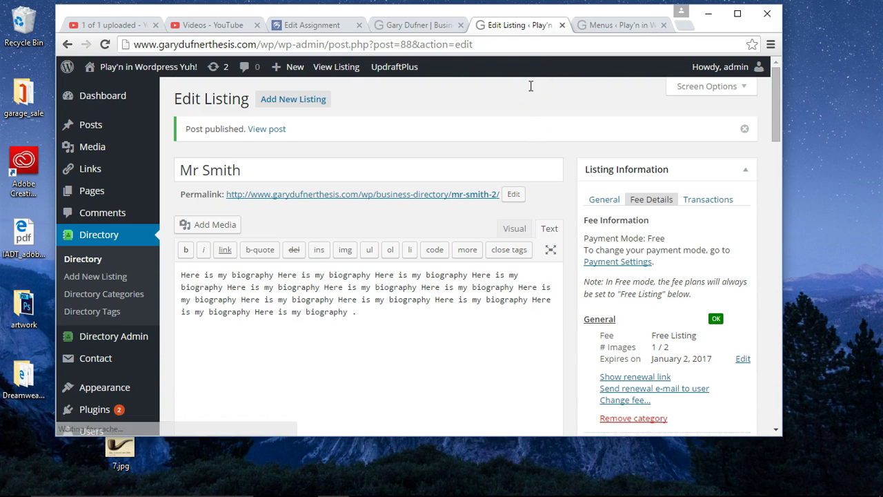
Open the General category from the live Business Directory page and examine how both listings are displayed
left_click(421, 25)
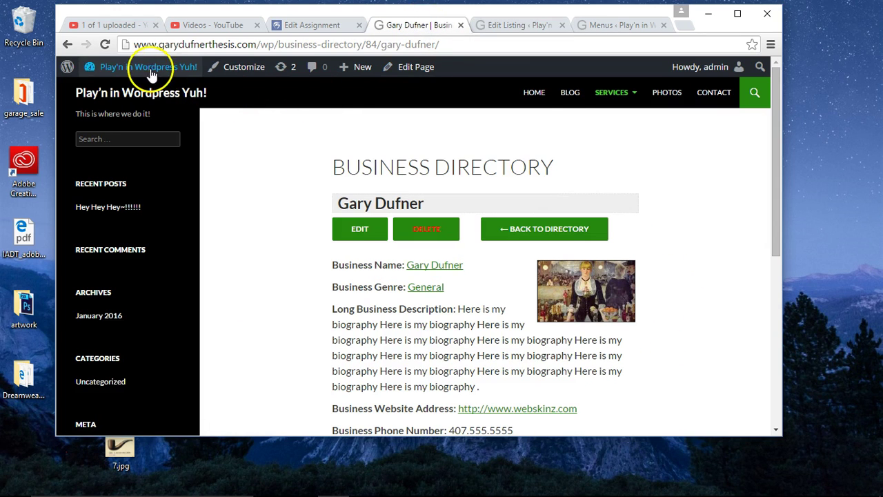
left_click(617, 123)
left_click(736, 14)
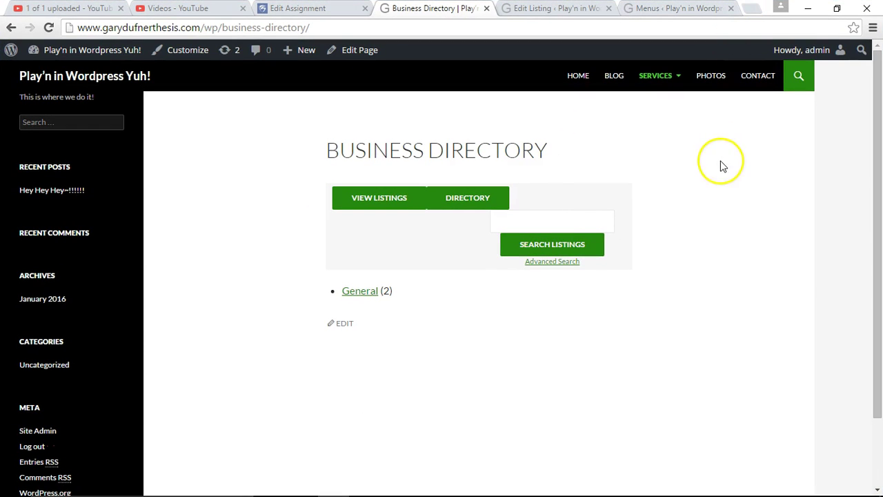
left_click(359, 293)
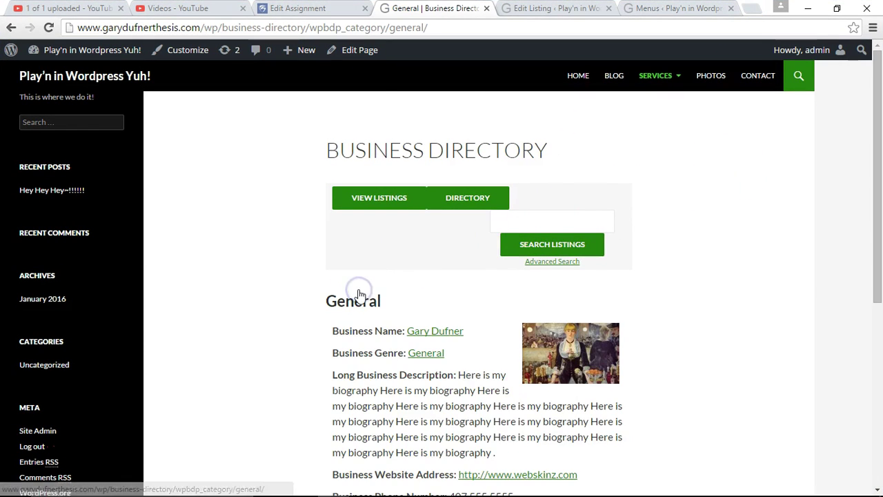
scroll(682, 266, "down", 1)
scroll(681, 265, "down", 4)
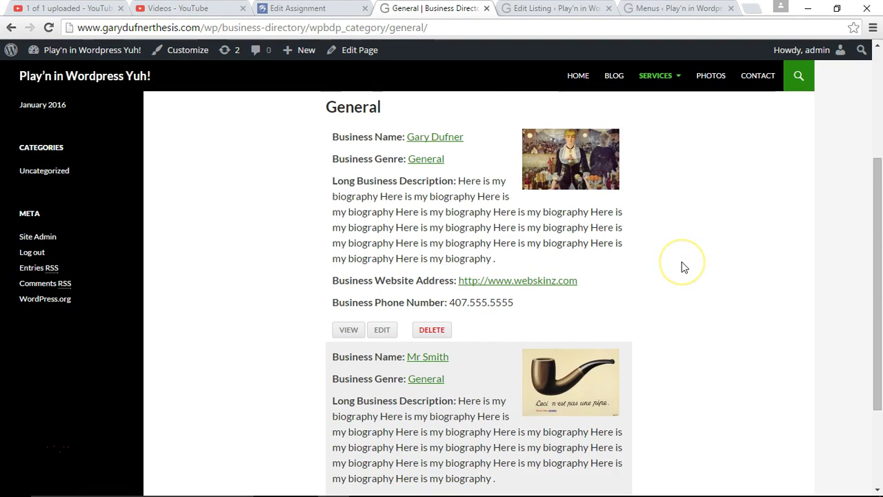
scroll(682, 267, "down", 1)
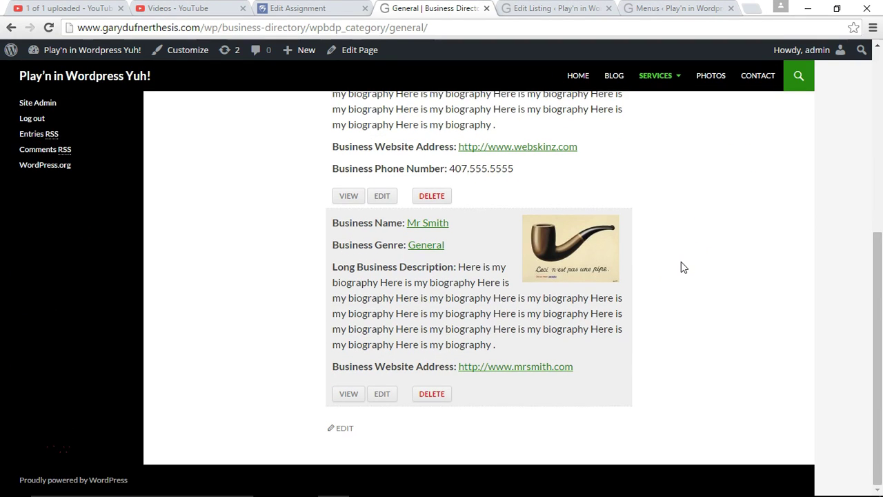
scroll(682, 267, "up", 5)
scroll(681, 267, "down", 2)
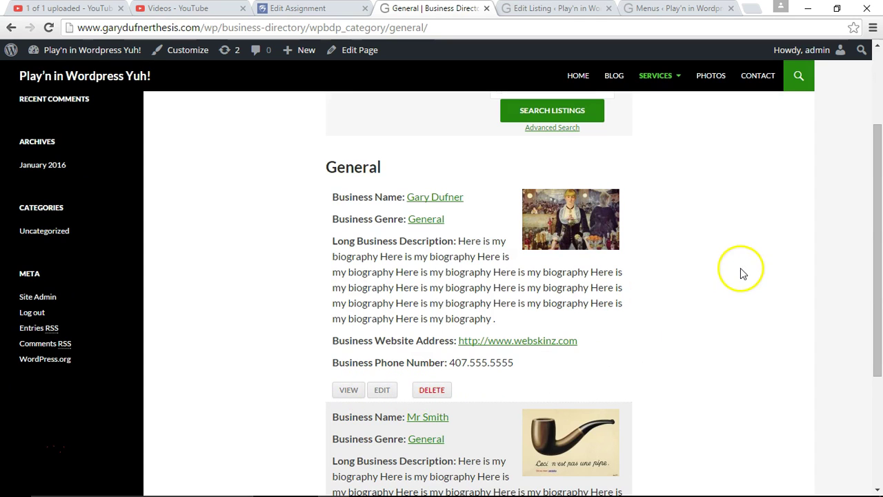
scroll(741, 273, "down", 3)
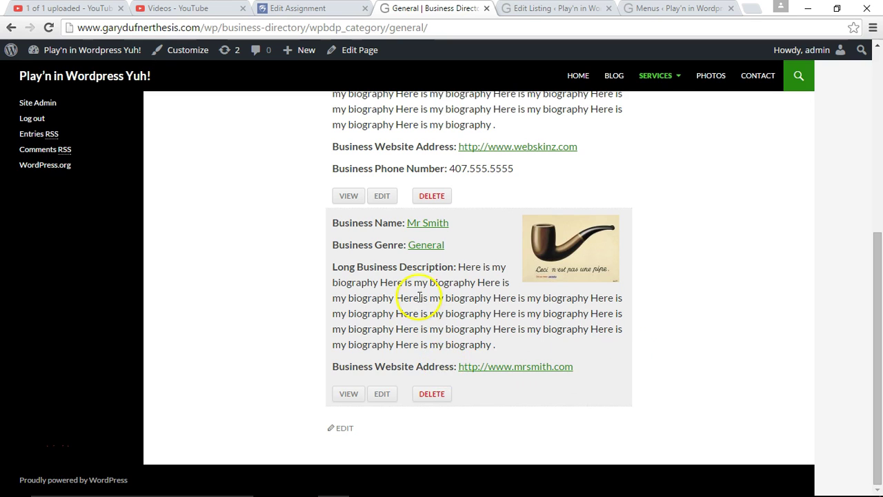
scroll(641, 288, "up", 3)
left_click(506, 340)
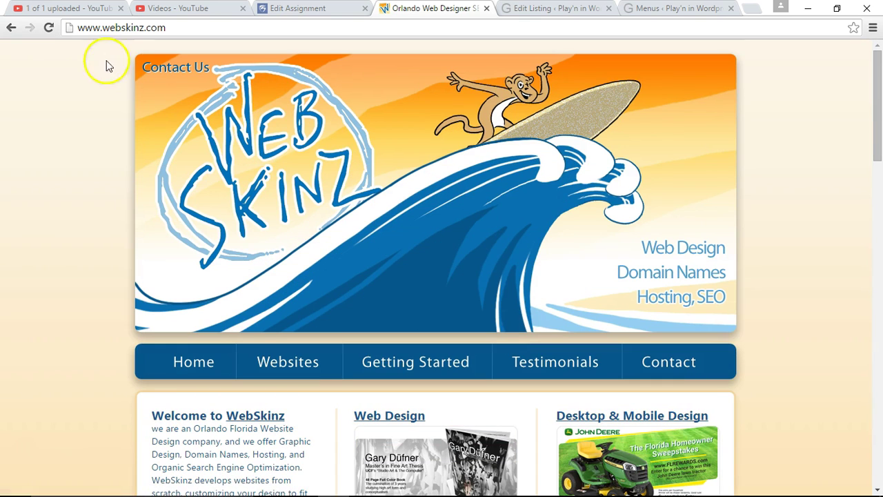
left_click(12, 29)
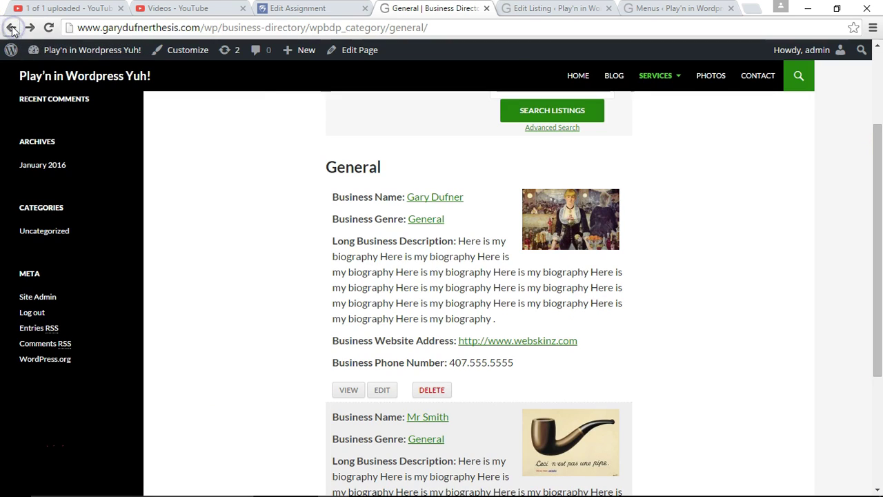
Move the duplicate listing that has no category to the trash in the Directory admin list
left_click(551, 13)
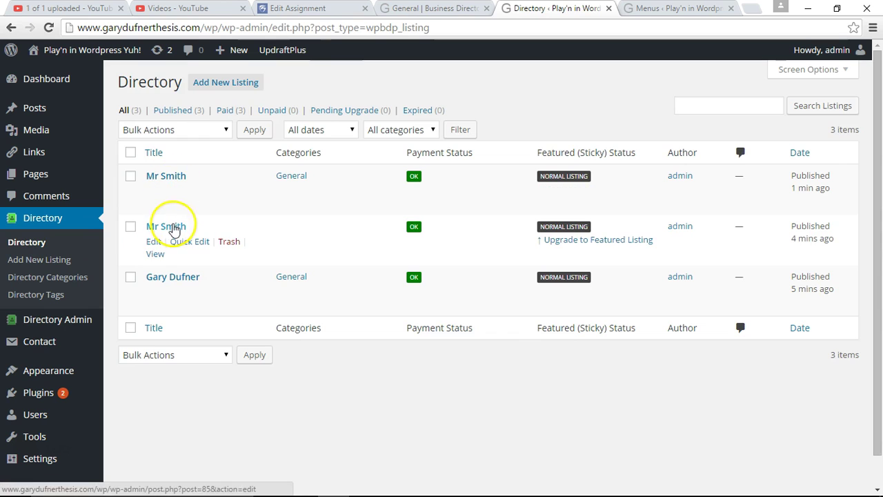
left_click(130, 227)
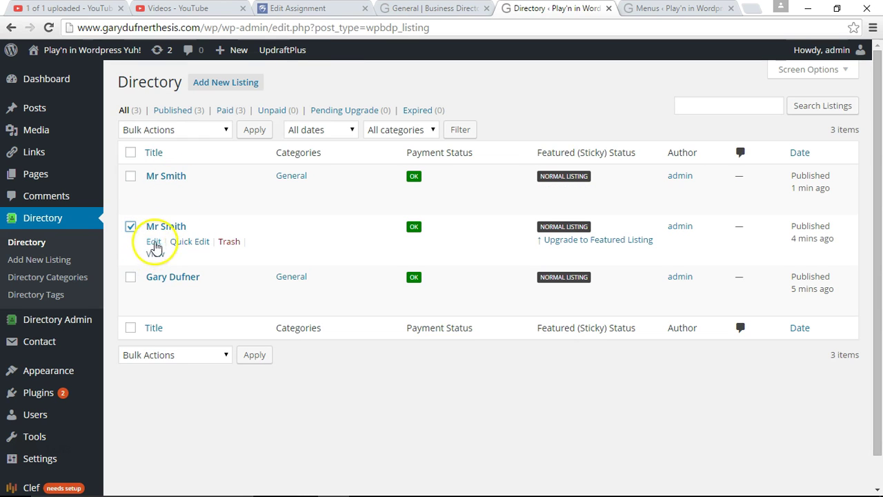
left_click(230, 242)
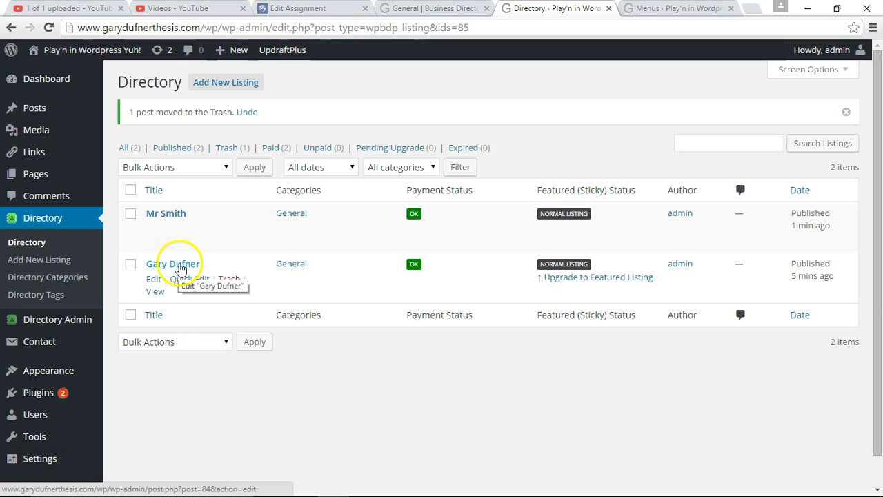
Edit the listing linked to webskinz.com, copying its link text and clearing both the URL and Link Text of its Business Website Address
left_click(181, 267)
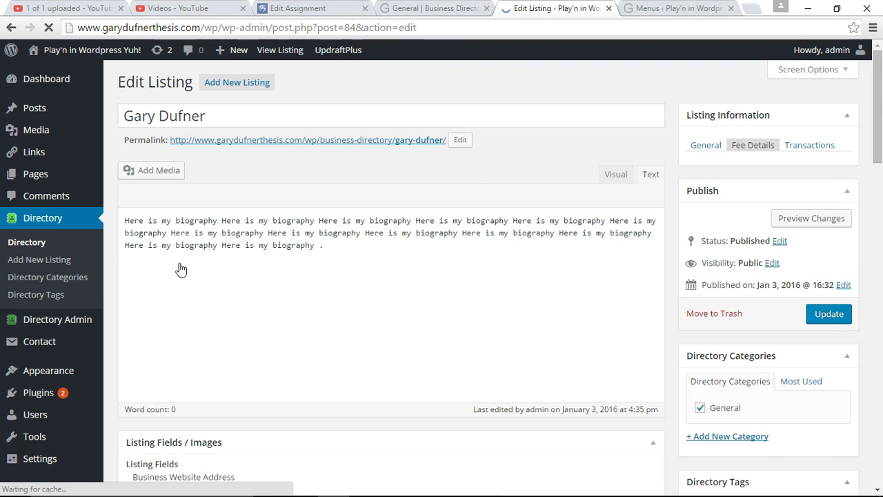
scroll(453, 256, "down", 5)
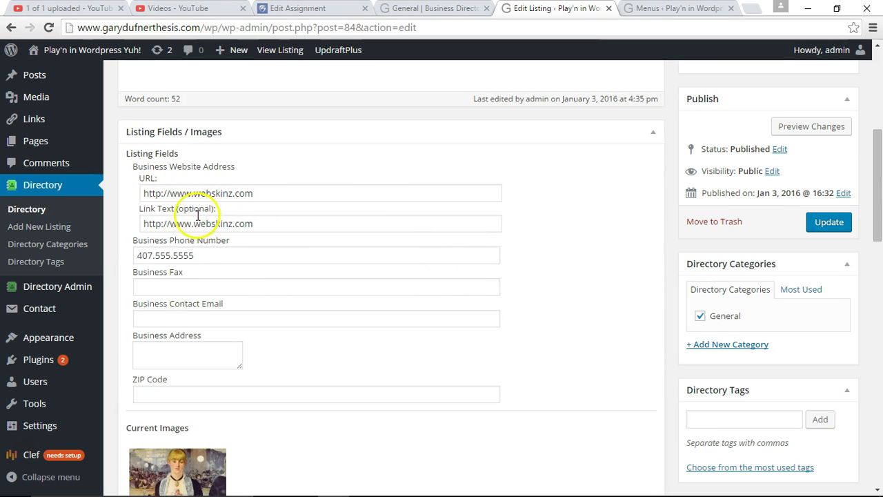
left_click_drag(258, 192, 131, 193)
left_click(280, 194)
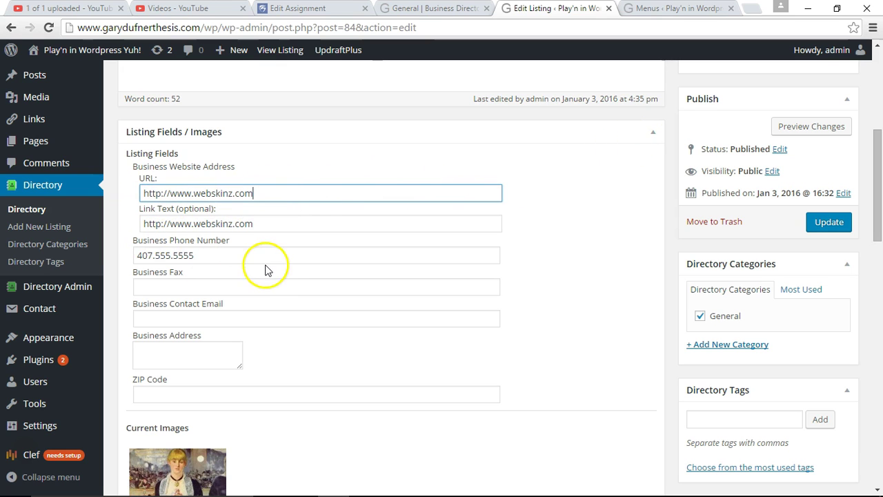
scroll(288, 191, "up", 3)
left_click_drag(285, 386, 151, 377)
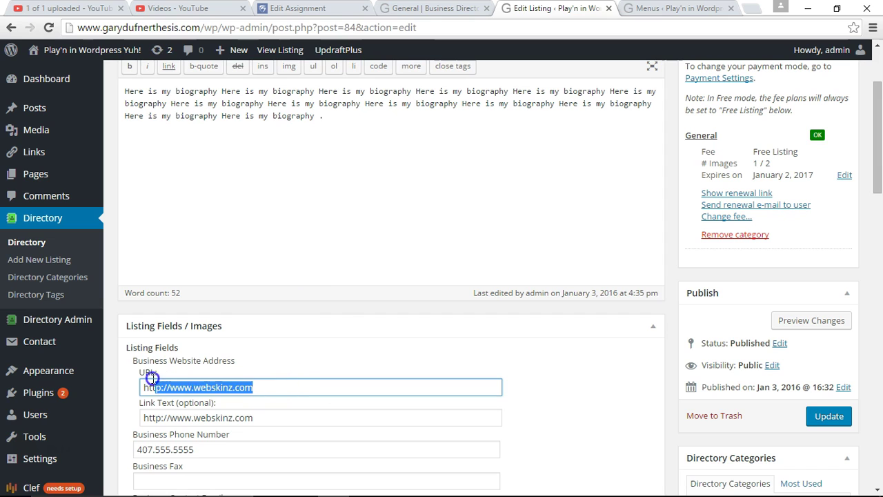
key("Delete")
left_click_drag(253, 417, 138, 418)
key("ctrl+c")
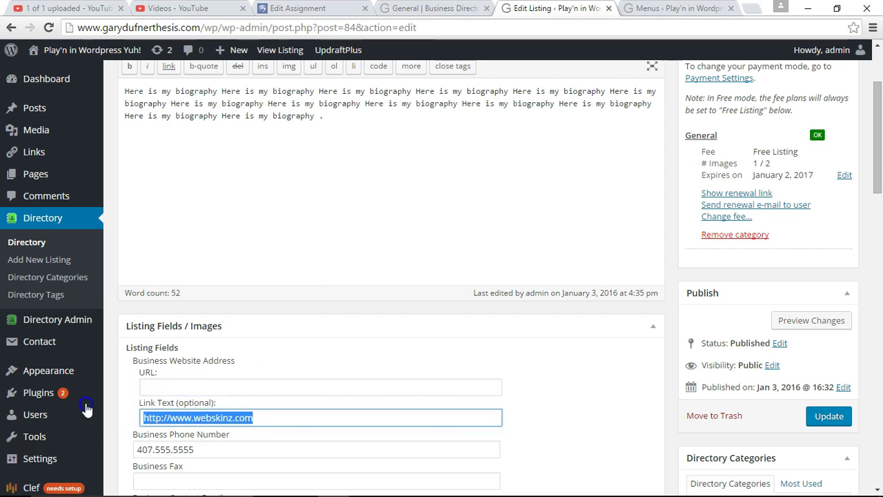
key("Delete")
left_click(343, 115)
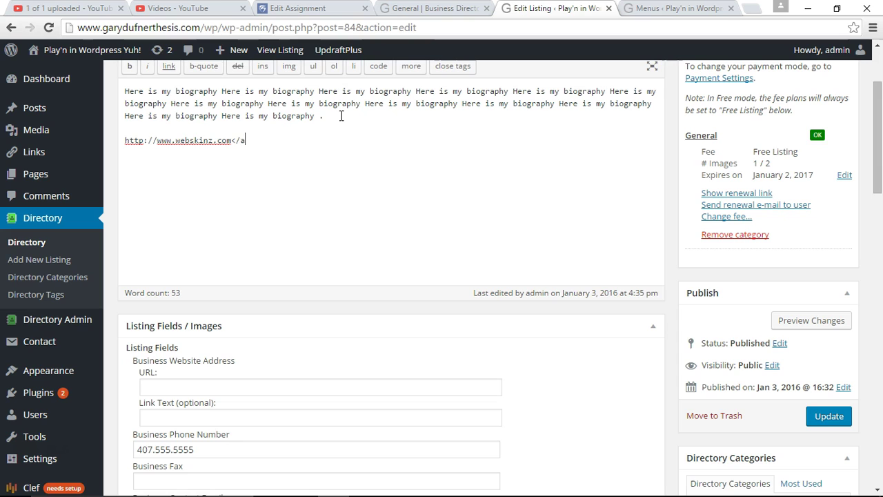
type("<>")
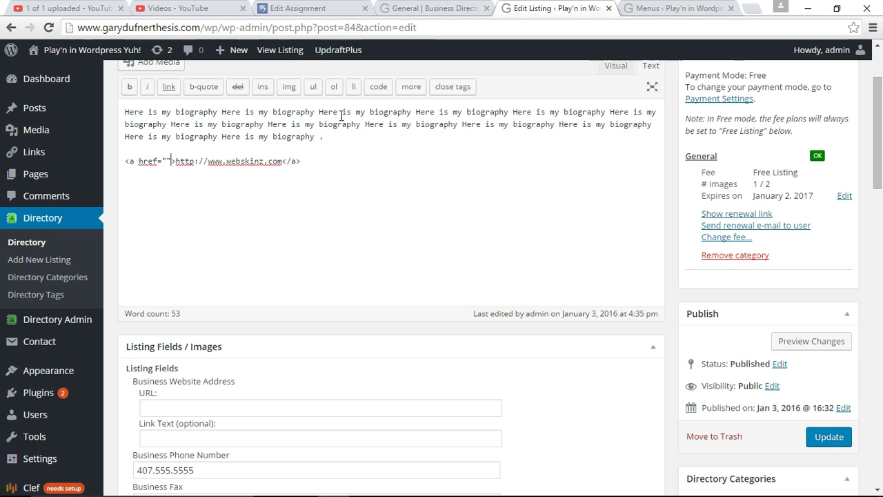
key("ctrl+v")
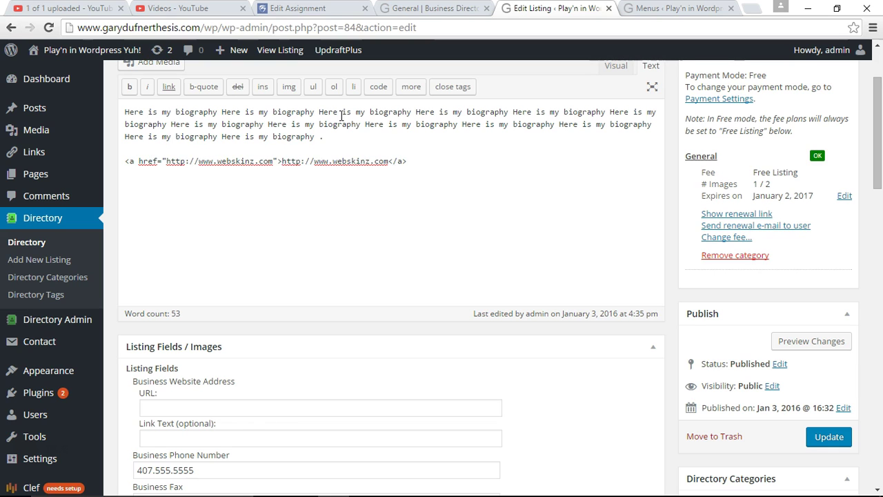
Add target="_blank" to the webskinz.com anchor and update the listing
type("target")
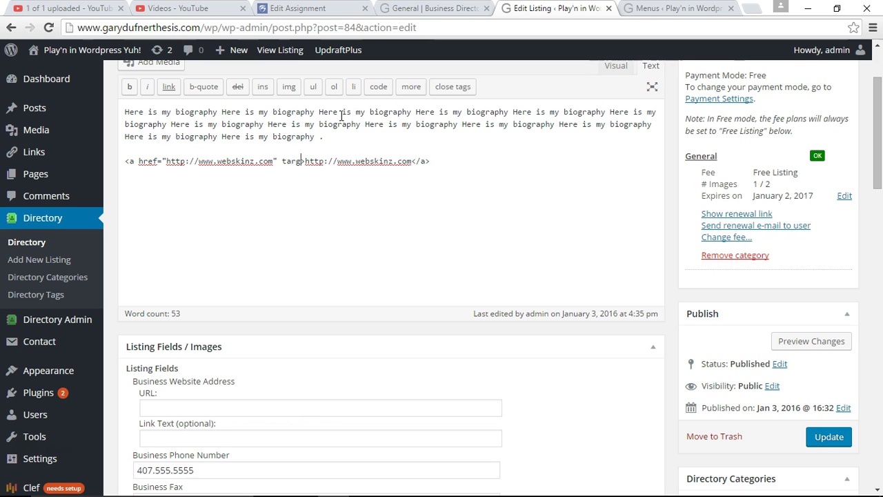
type("=\"\"")
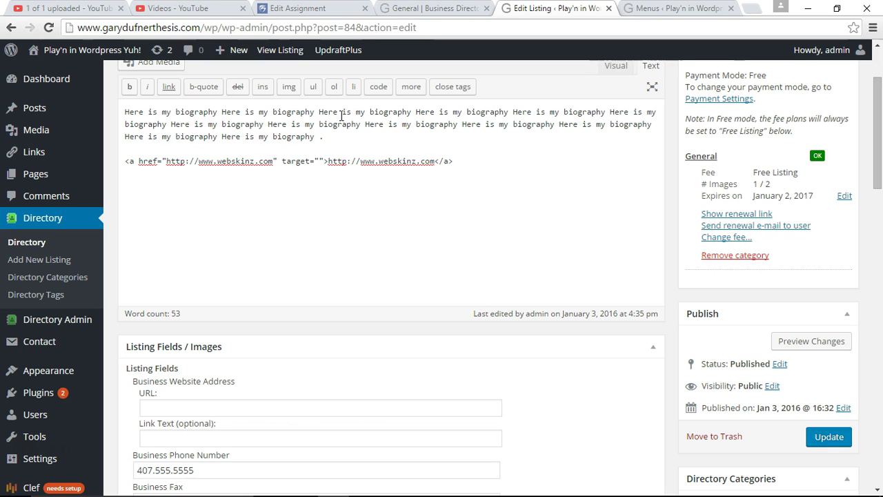
type("-blank")
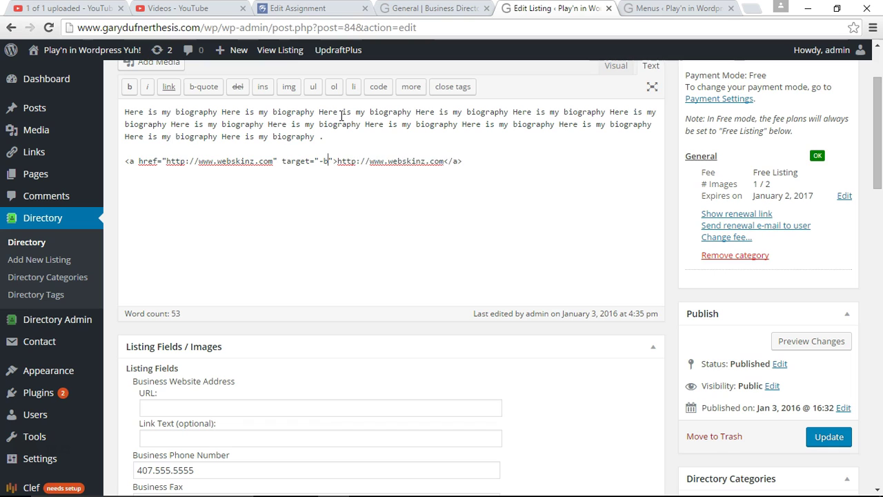
left_click(319, 161)
key("BackSpace")
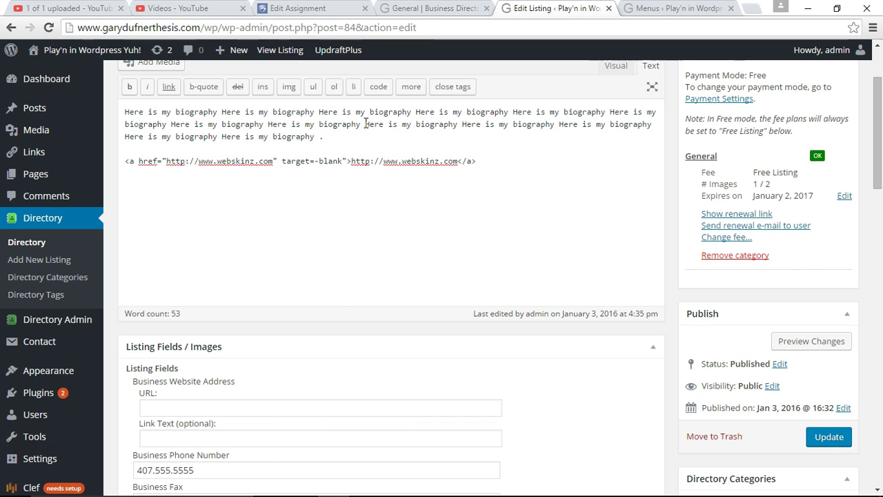
type("\"_")
key("Delete")
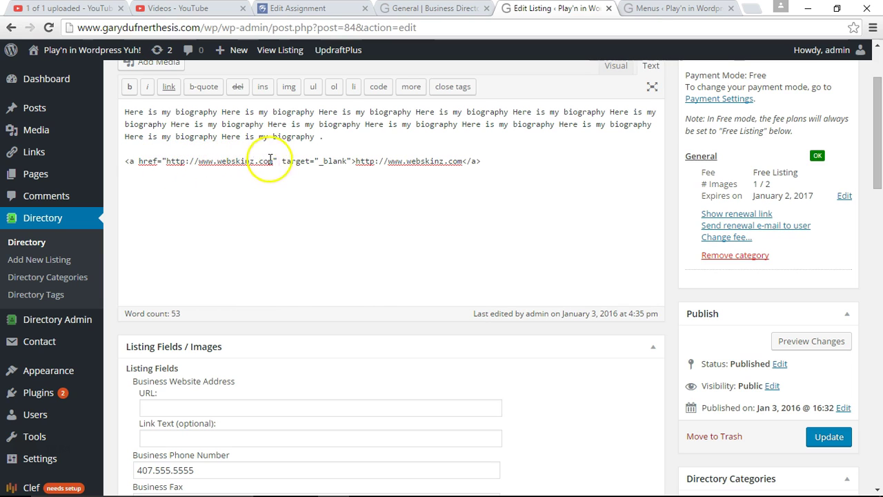
left_click(828, 436)
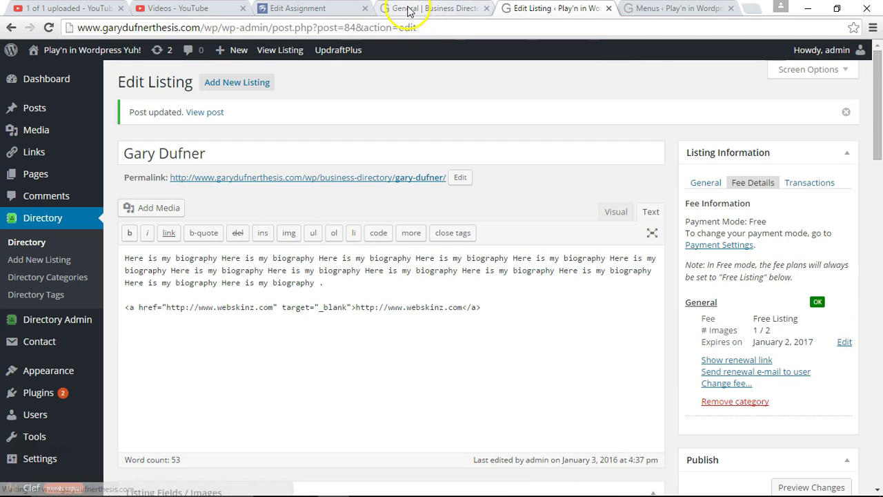
Reload the live General category page and check how the link in the first listing's description is displayed
left_click(414, 9)
left_click(48, 28)
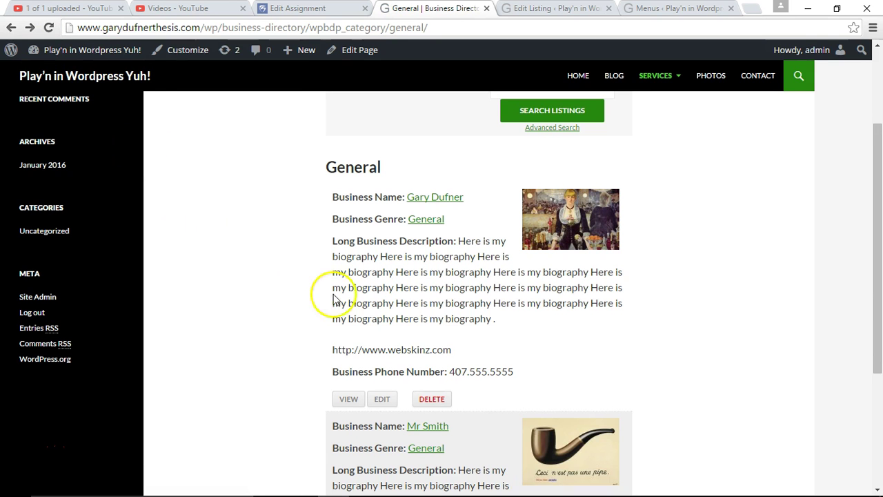
left_click_drag(453, 350, 332, 349)
left_click(389, 350)
left_click_drag(456, 351, 326, 347)
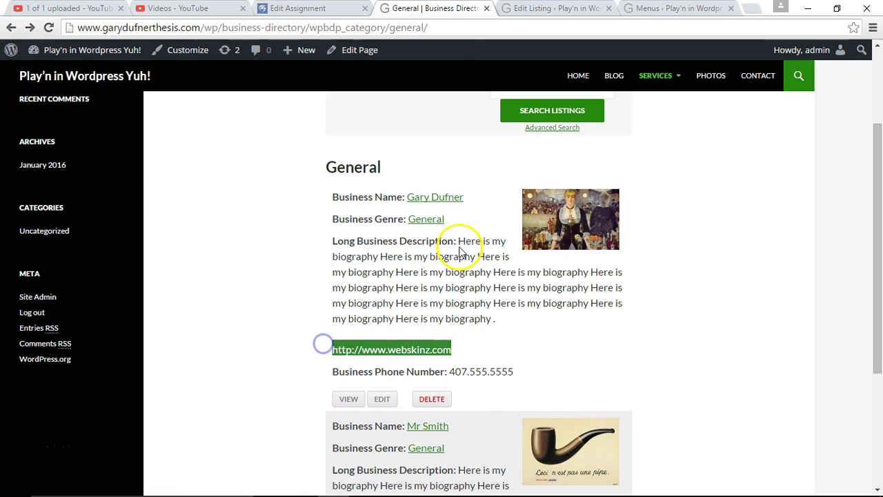
Compare the anchor code in the listing editor with the webskinz.com text on the live category page
left_click(531, 10)
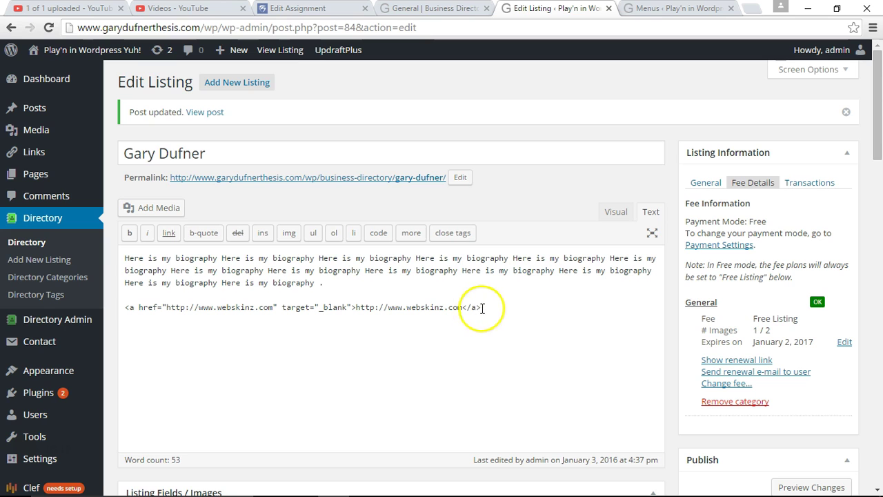
left_click_drag(326, 283, 619, 335)
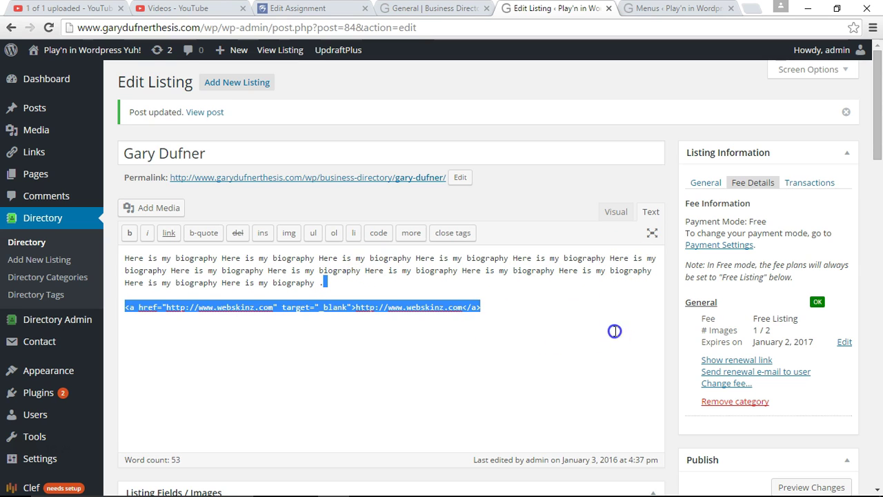
left_click(614, 331)
left_click(432, 8)
left_click_drag(465, 345, 327, 350)
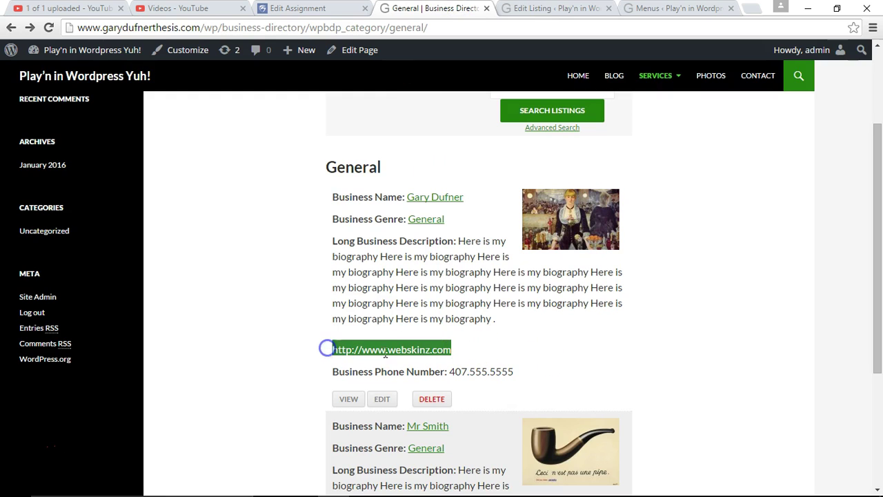
left_click(502, 344)
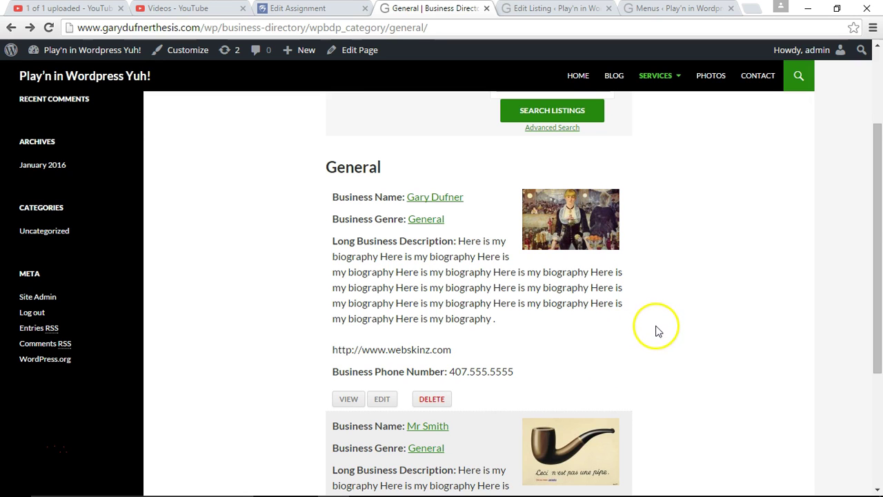
Review the finished Business Directory page with both General listings from top to bottom
scroll(658, 338, "down", 3)
scroll(661, 349, "up", 5)
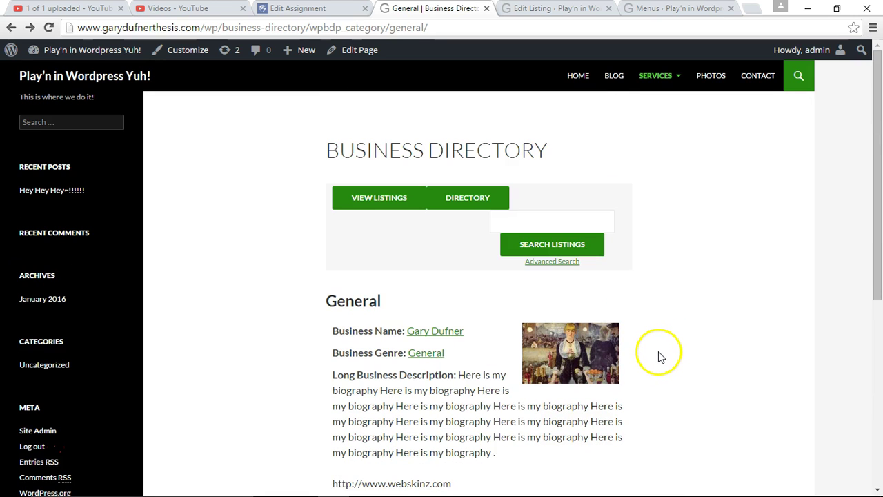
scroll(658, 351, "down", 5)
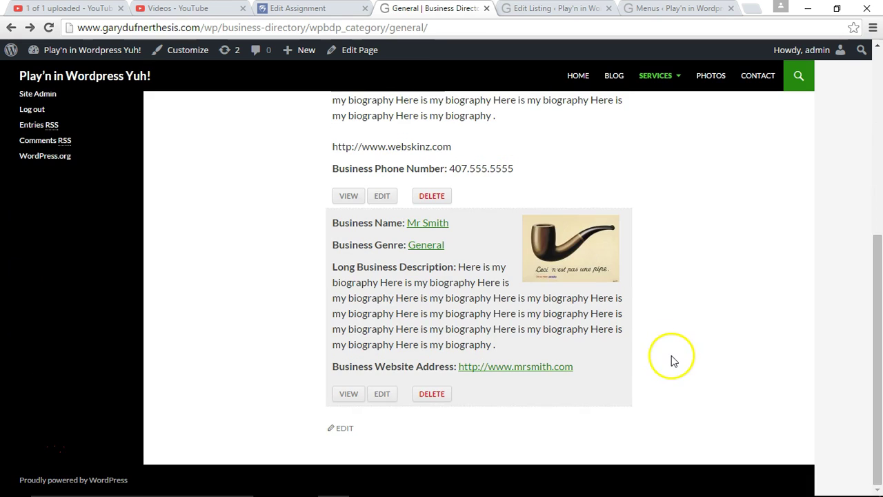
scroll(667, 360, "up", 5)
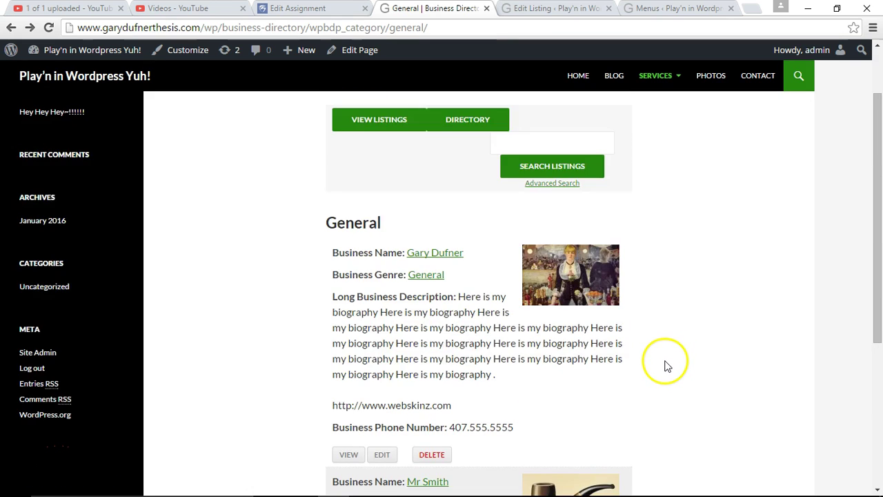
mouse_move(659, 90)
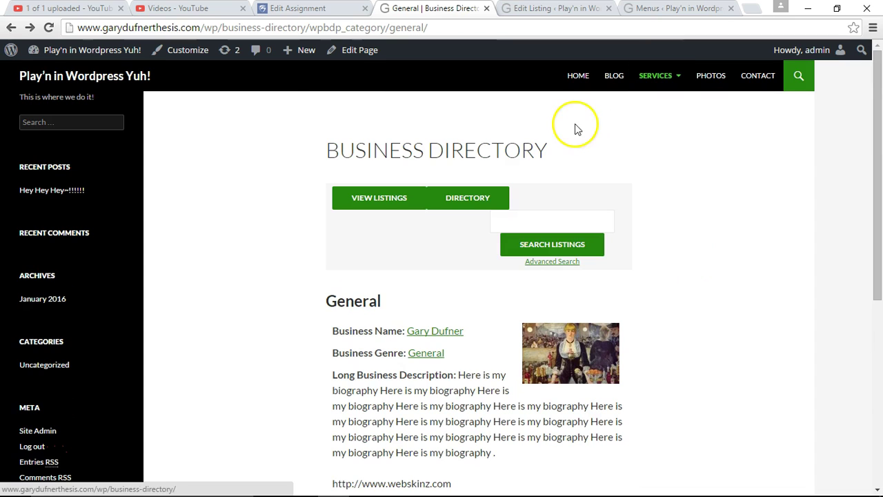
left_click(261, 221)
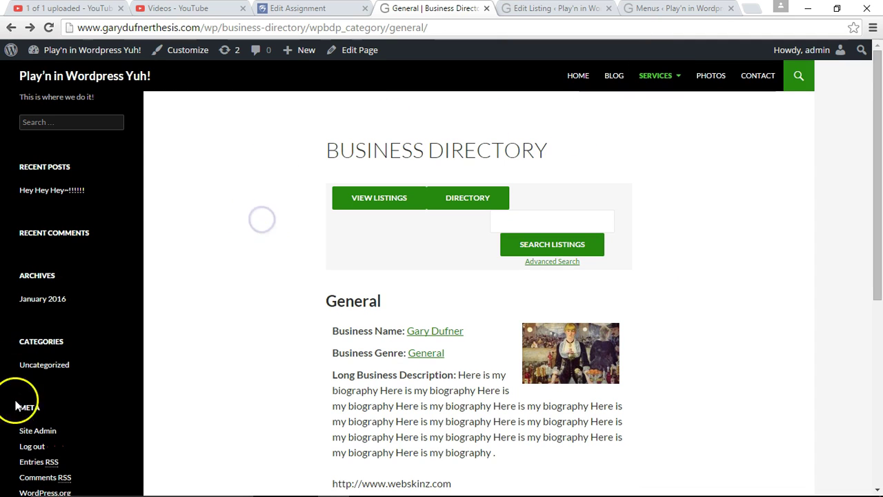